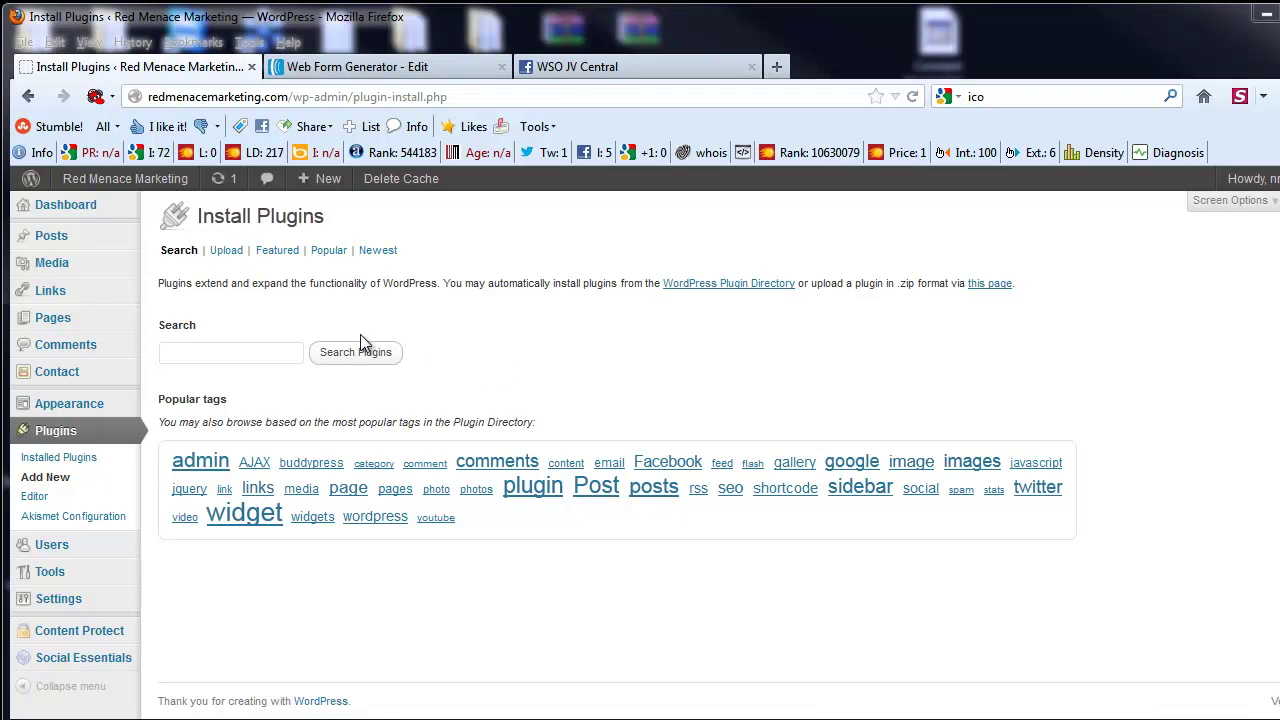
Choose WPSQueezeBar.zip as the plugin package to upload
left_click(228, 252)
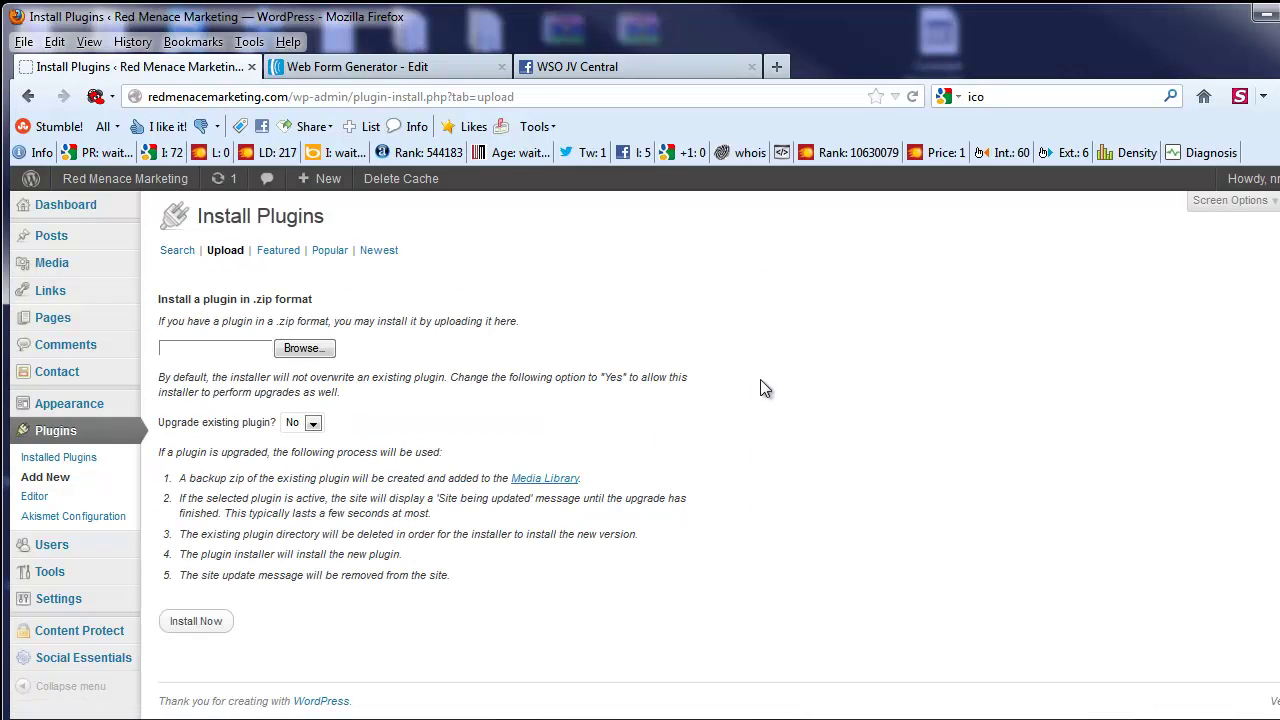
left_click(321, 357)
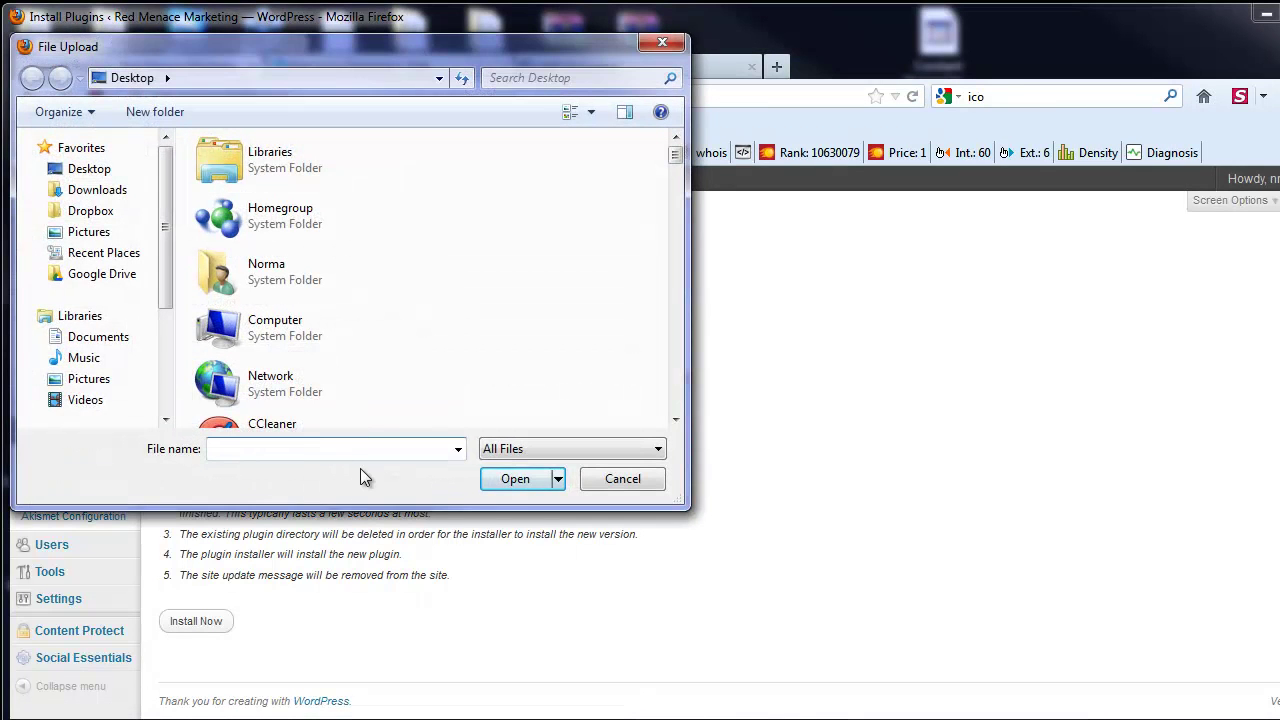
type("wps")
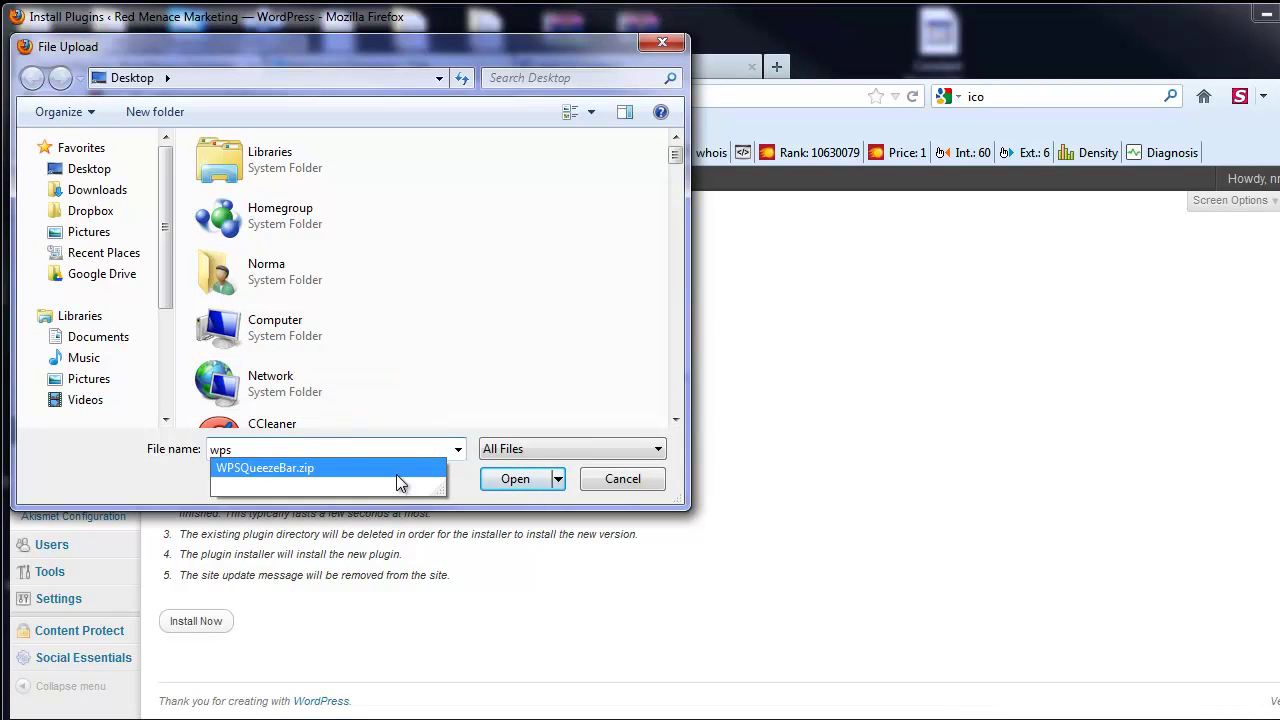
left_click(397, 467)
left_click(515, 479)
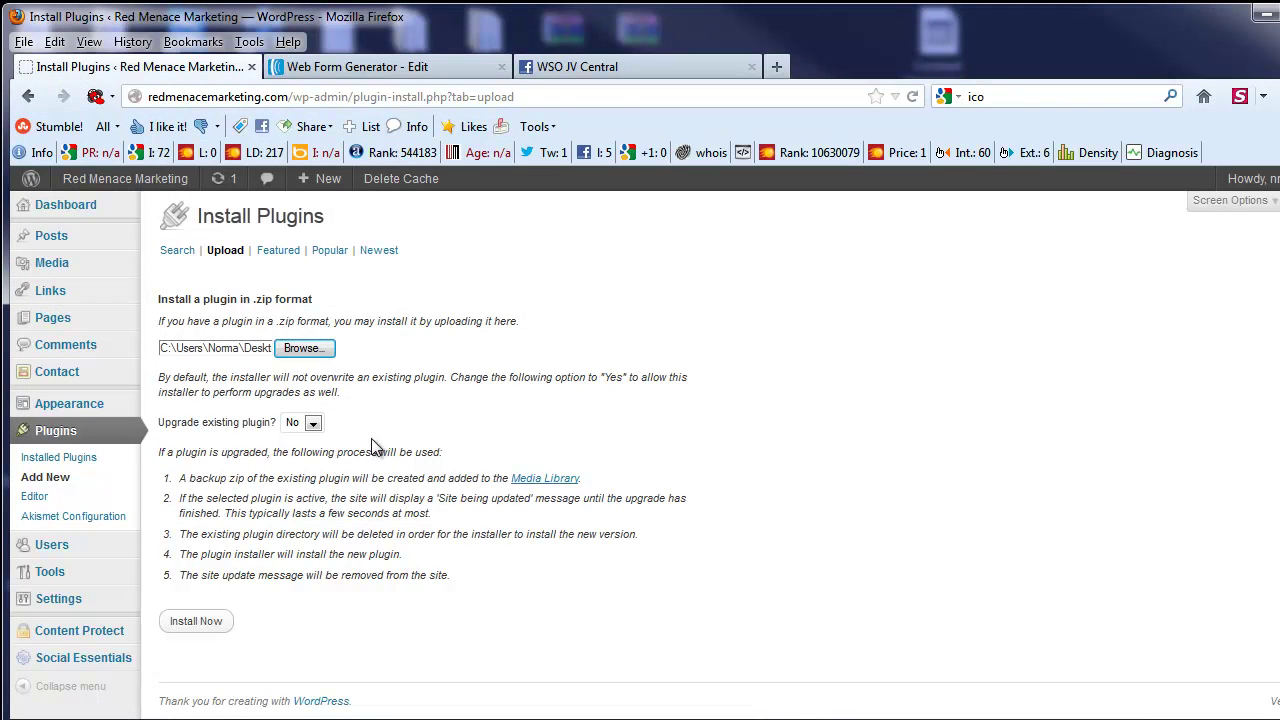
Set Upgrade existing plugin to Yes and install the package
left_click(313, 423)
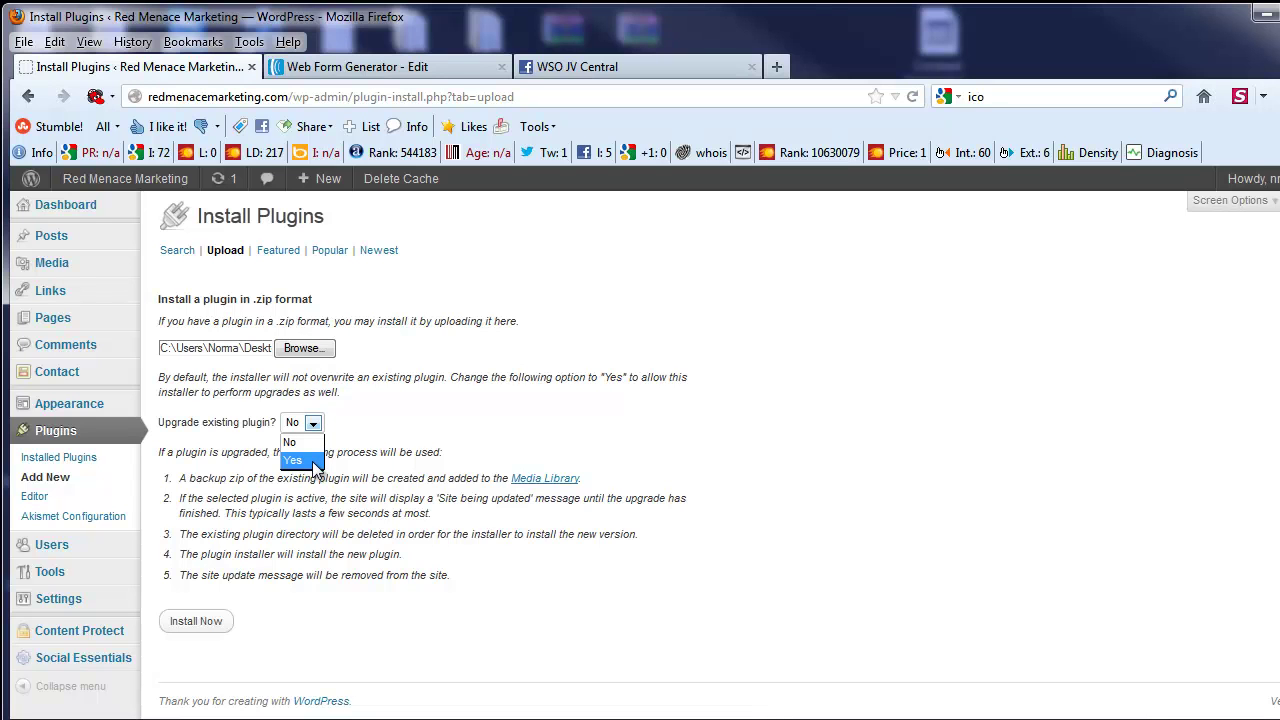
left_click(294, 461)
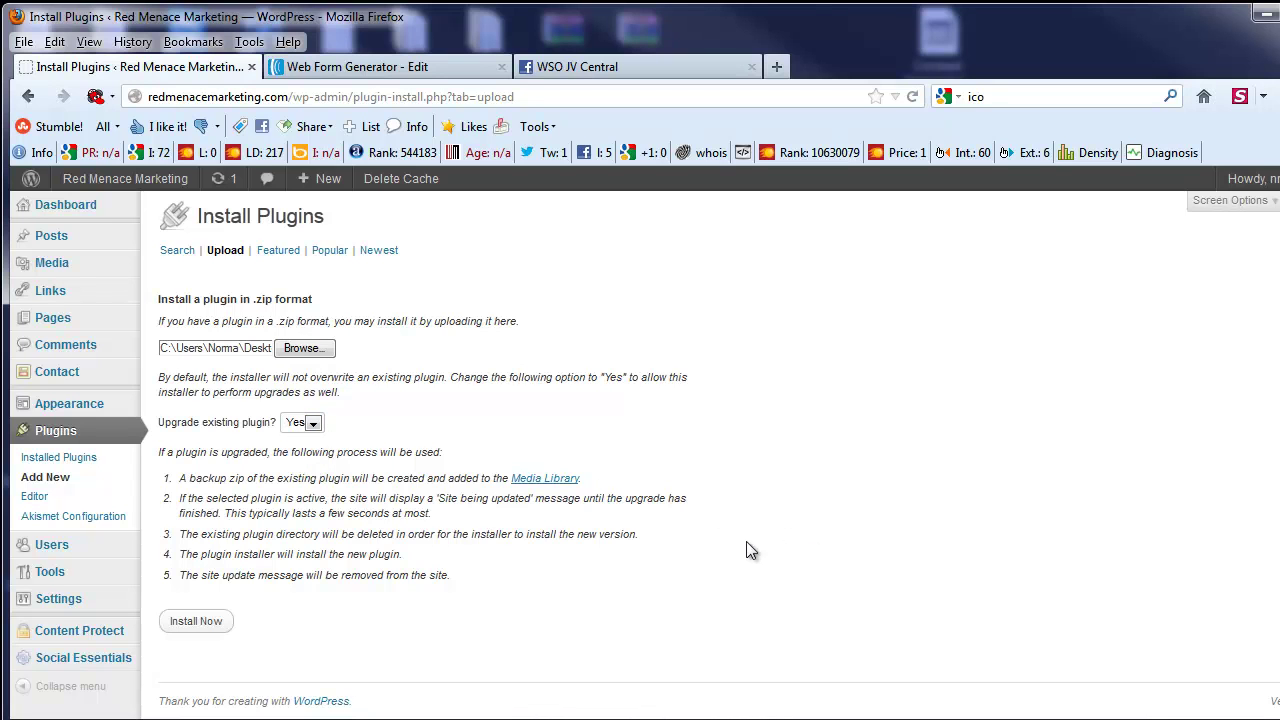
left_click(199, 622)
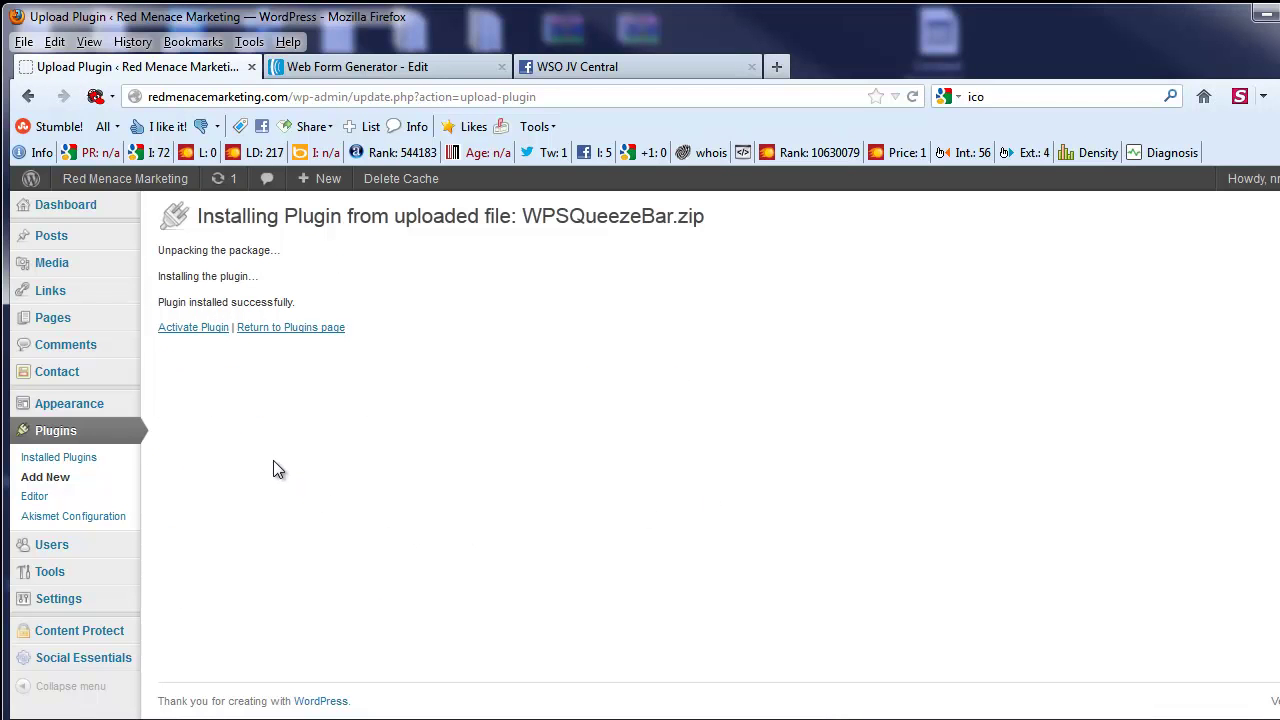
Activate the newly installed Squeeze Bar plugin
left_click(188, 335)
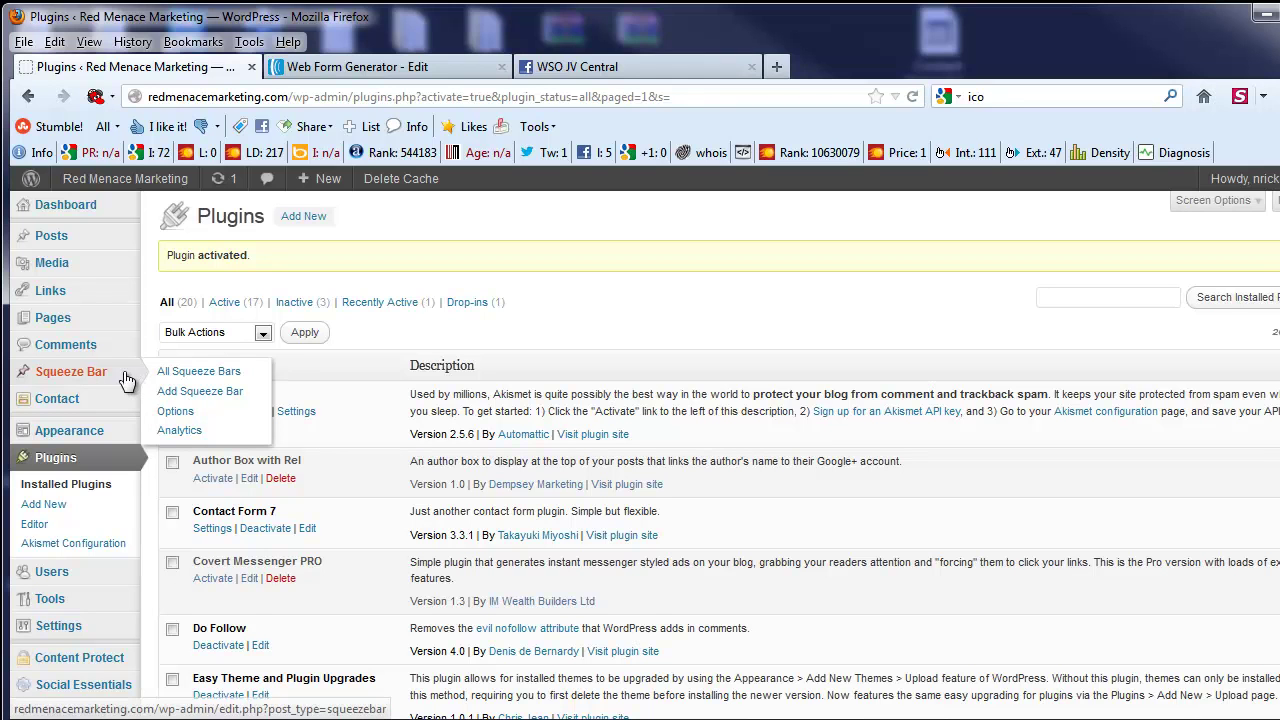
Save the Squeeze Bar options with affiliate and social profile links left blank
left_click(175, 414)
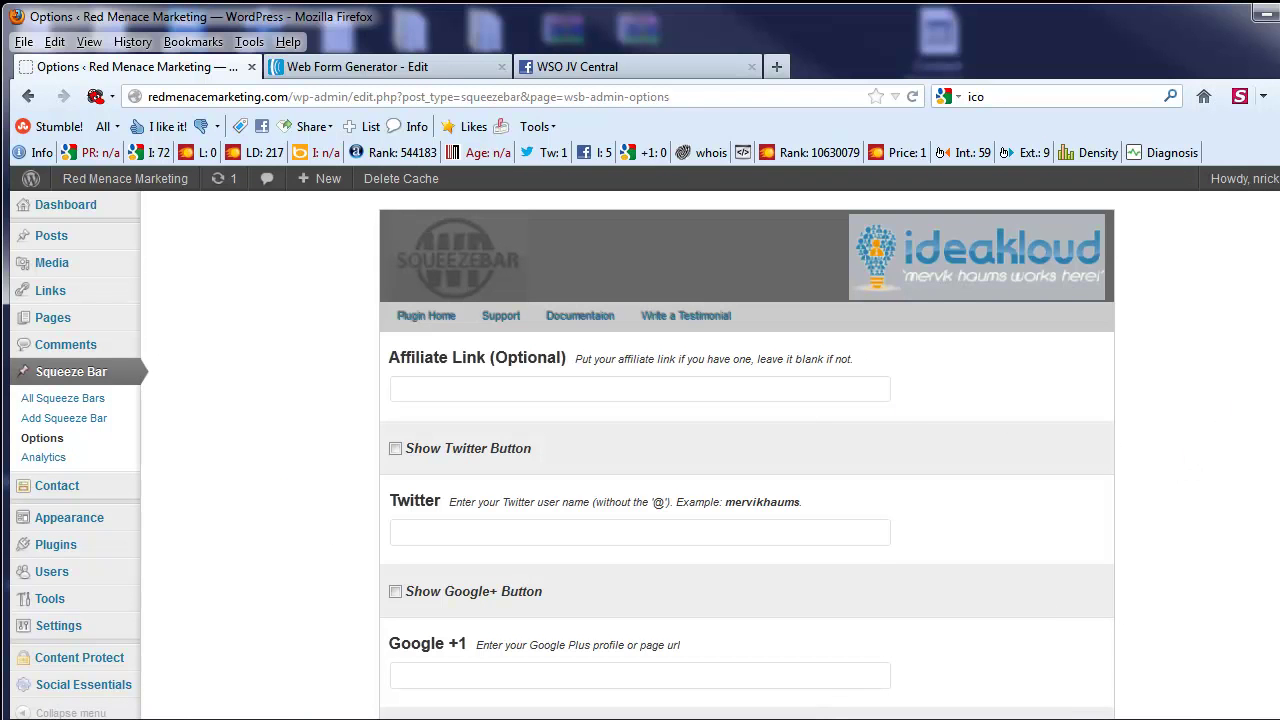
scroll(640, 450, "down", 1)
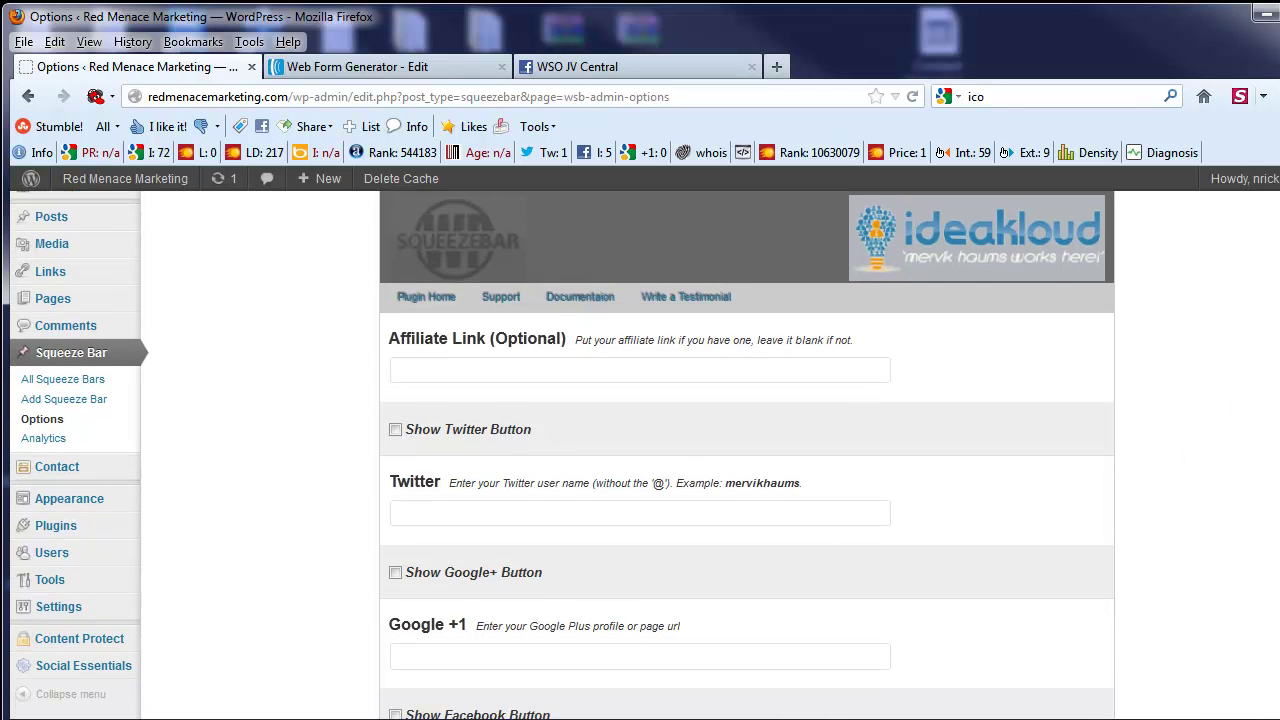
scroll(640, 450, "down", 1)
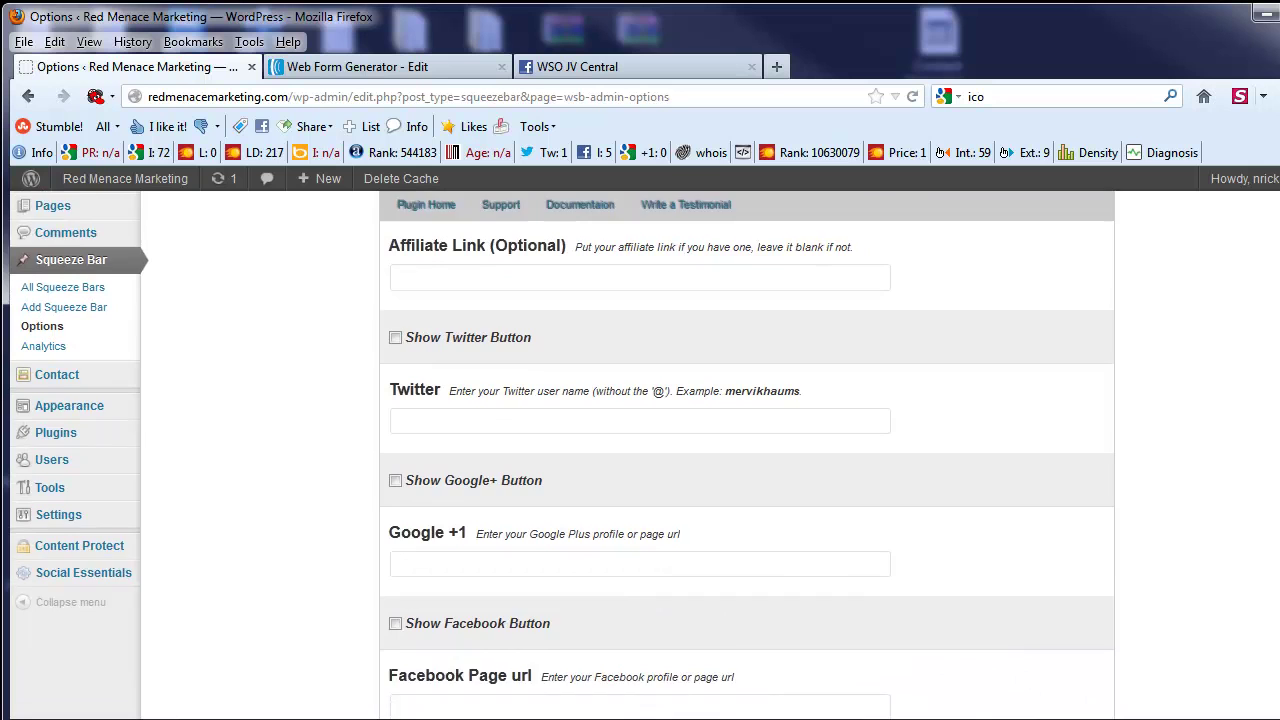
scroll(640, 450, "down", 2)
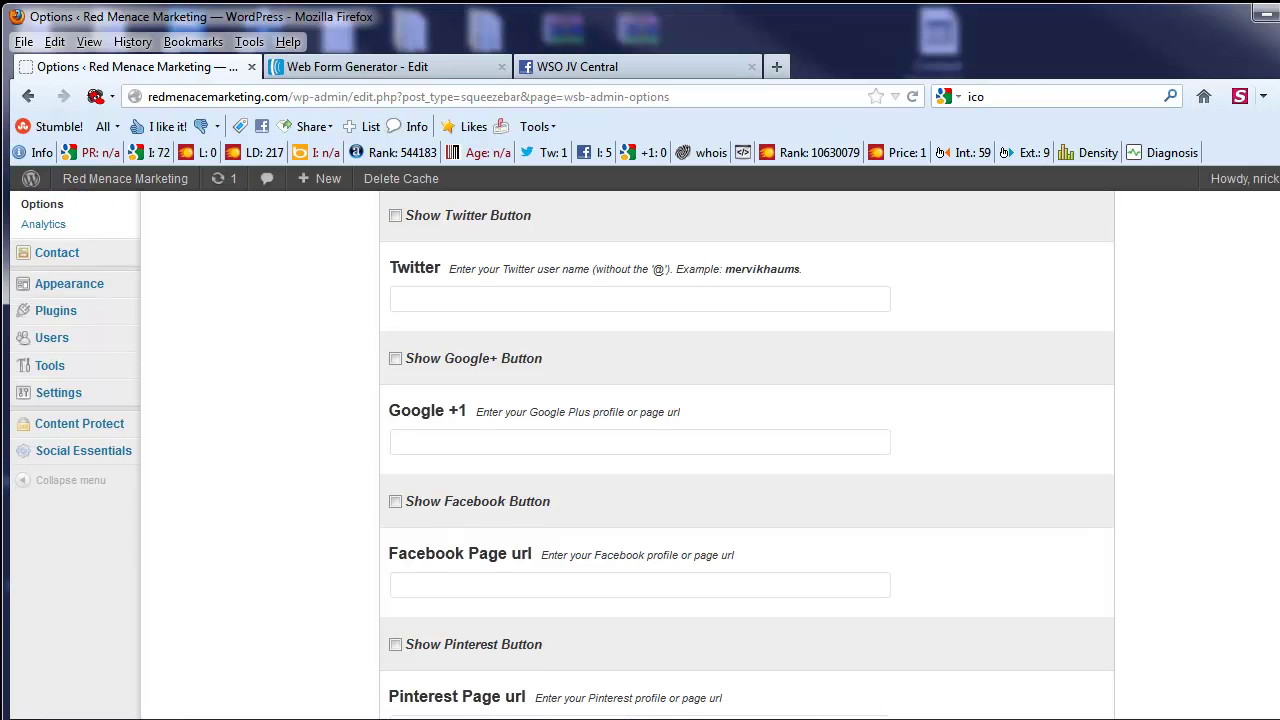
scroll(640, 450, "down", 1)
scroll(640, 450, "down", 2)
scroll(640, 450, "down", 2)
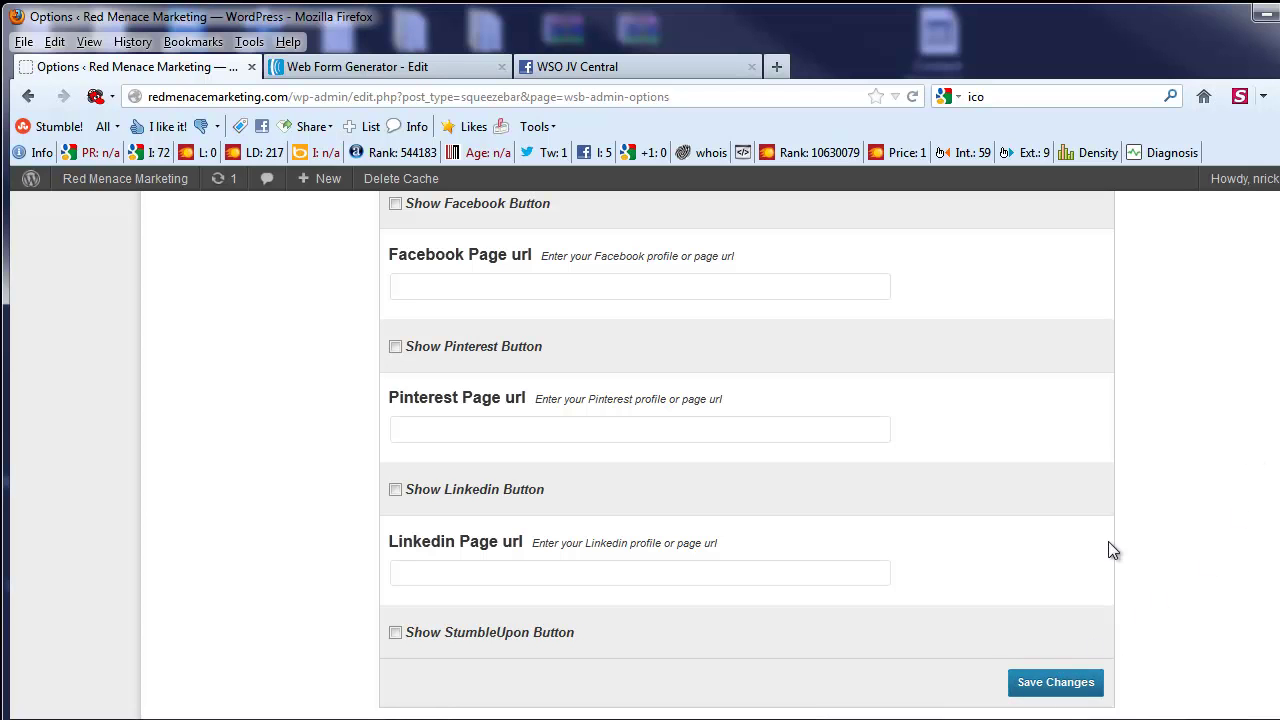
left_click(417, 429)
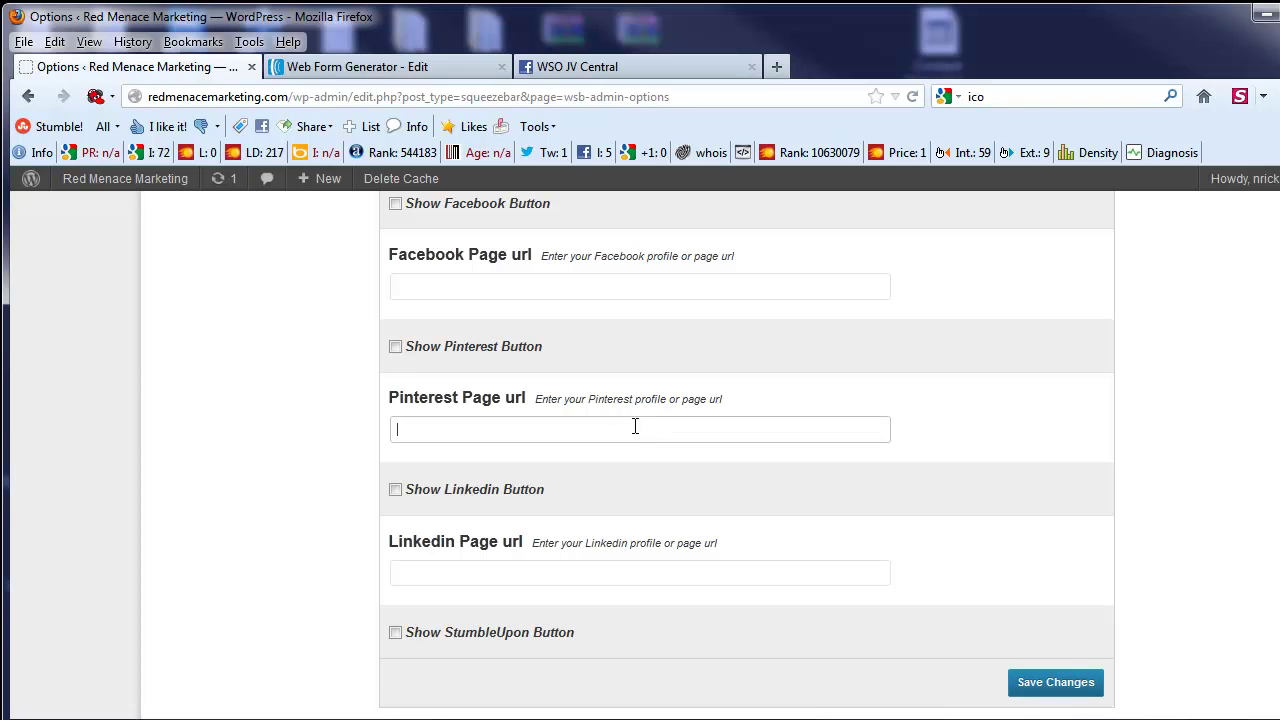
left_click(1073, 699)
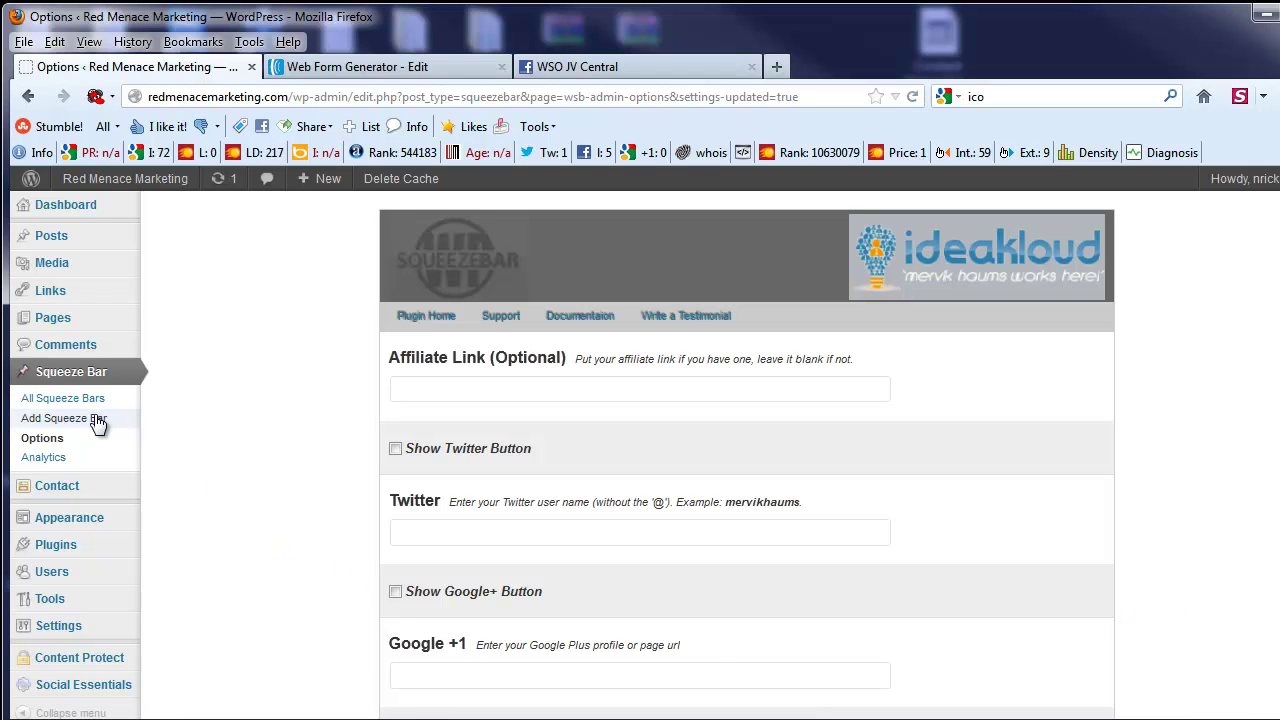
Start a new squeeze bar named 'Big Test'
left_click(22, 419)
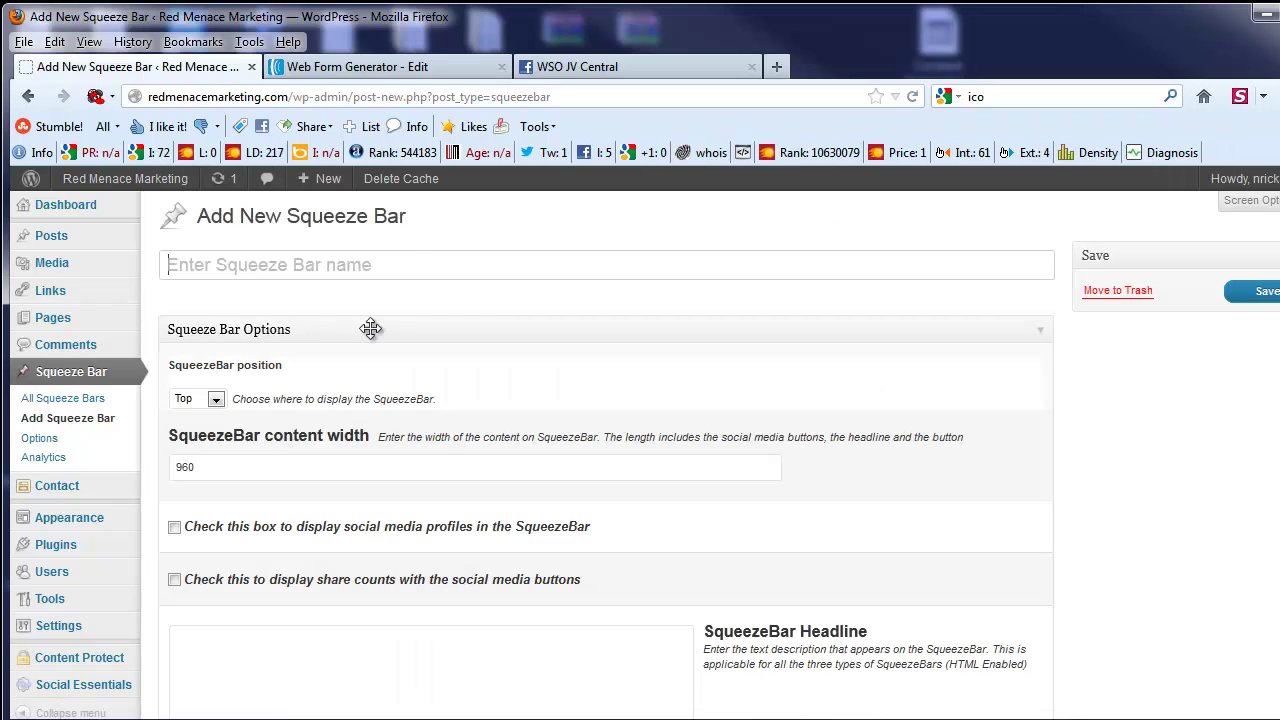
left_click(417, 265)
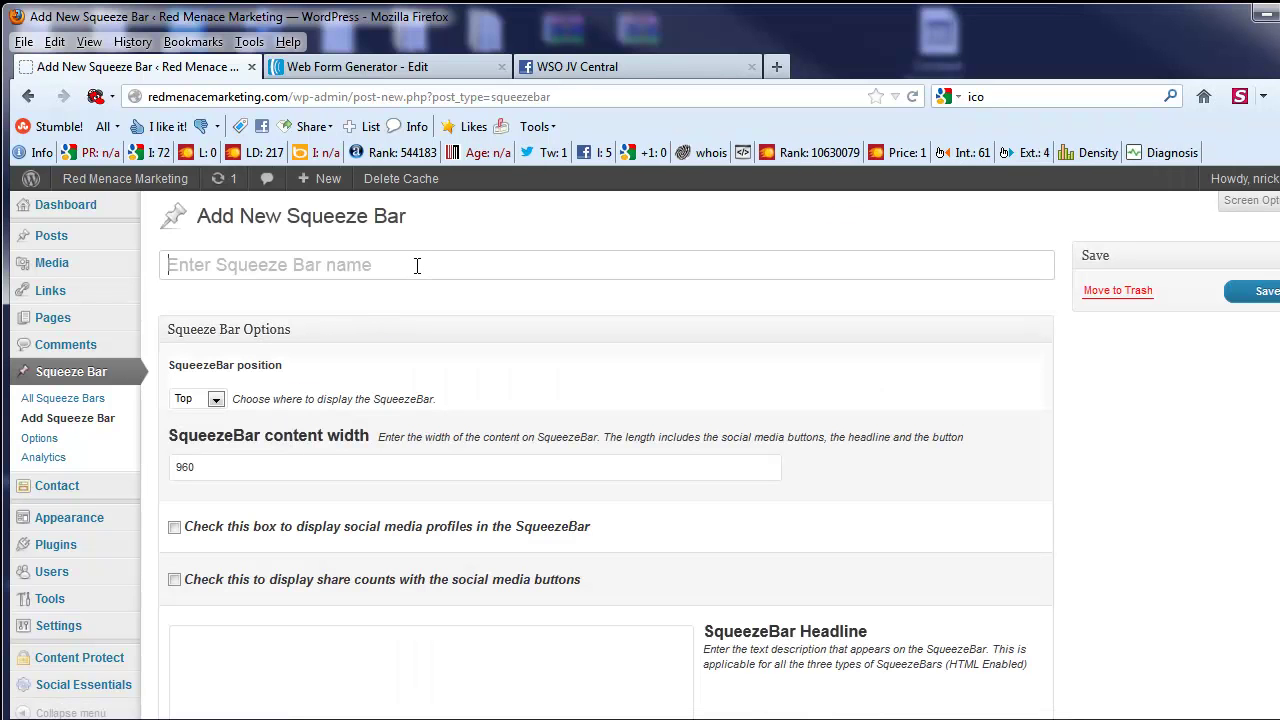
left_click(417, 265)
type("B")
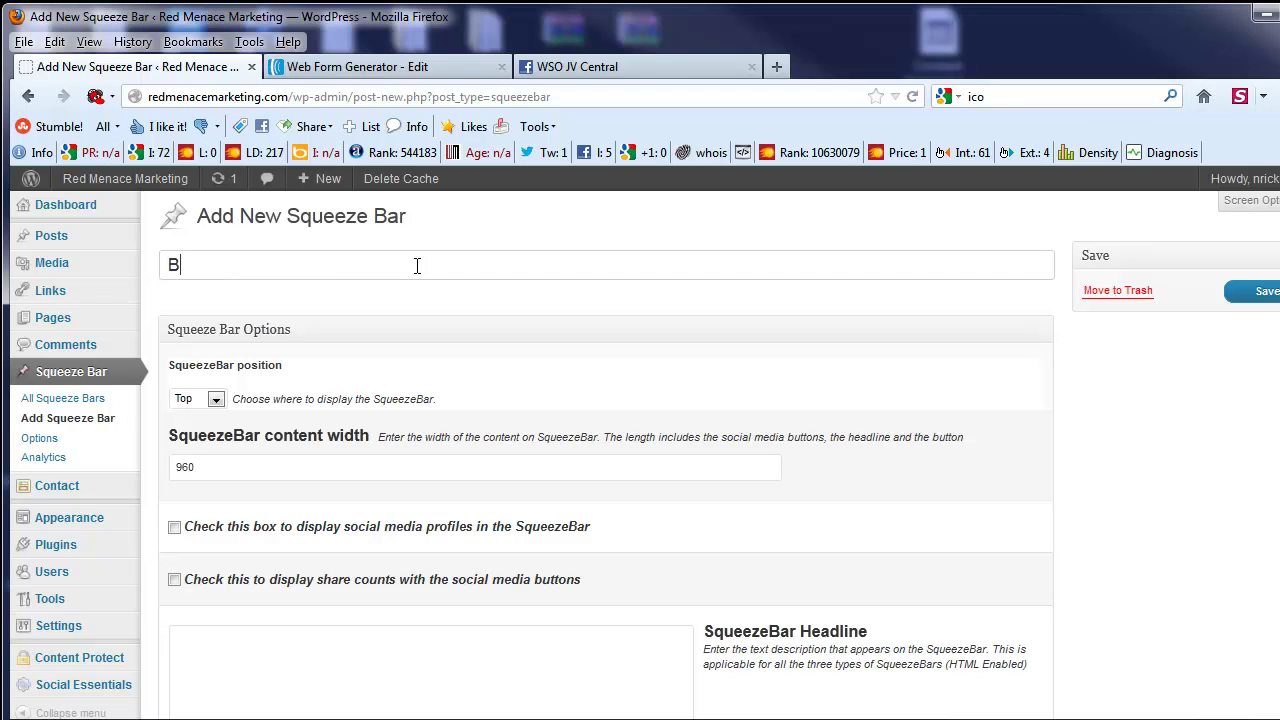
type("ig Test")
scroll(668, 389, "down", 2)
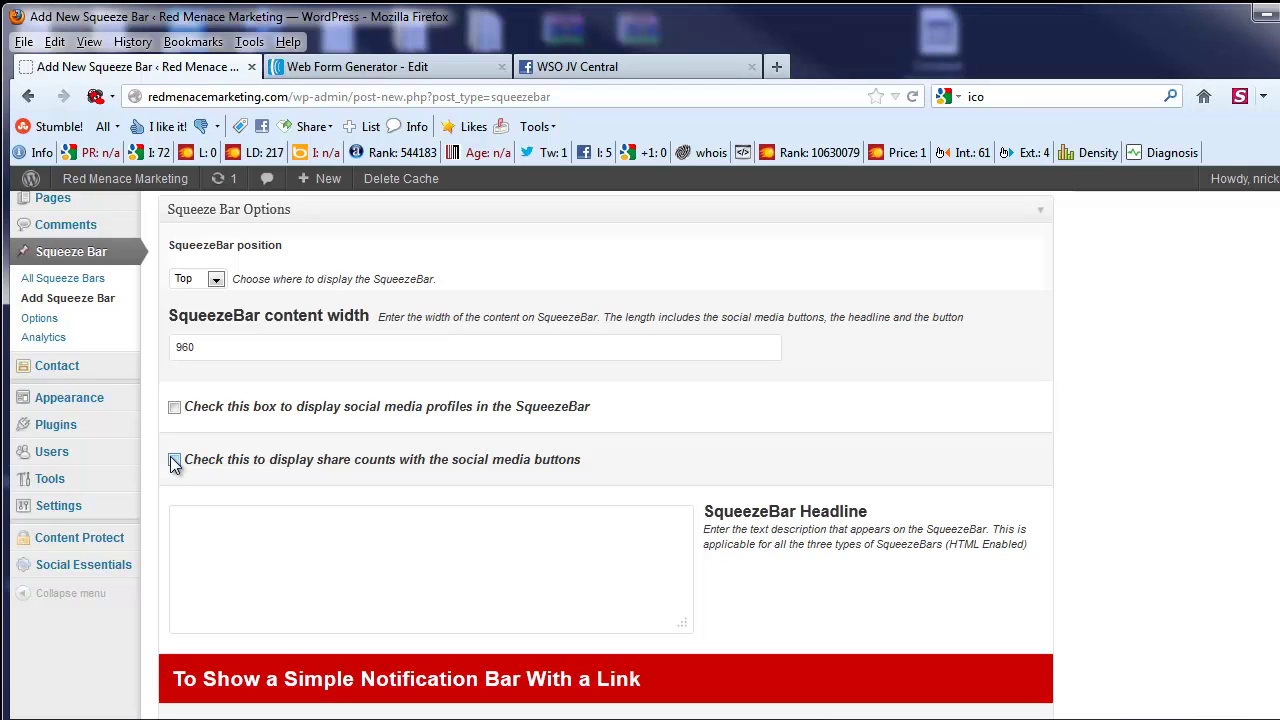
Set the squeeze bar headline to 'This is Mervik's Hot New Plugin'
left_click(197, 527)
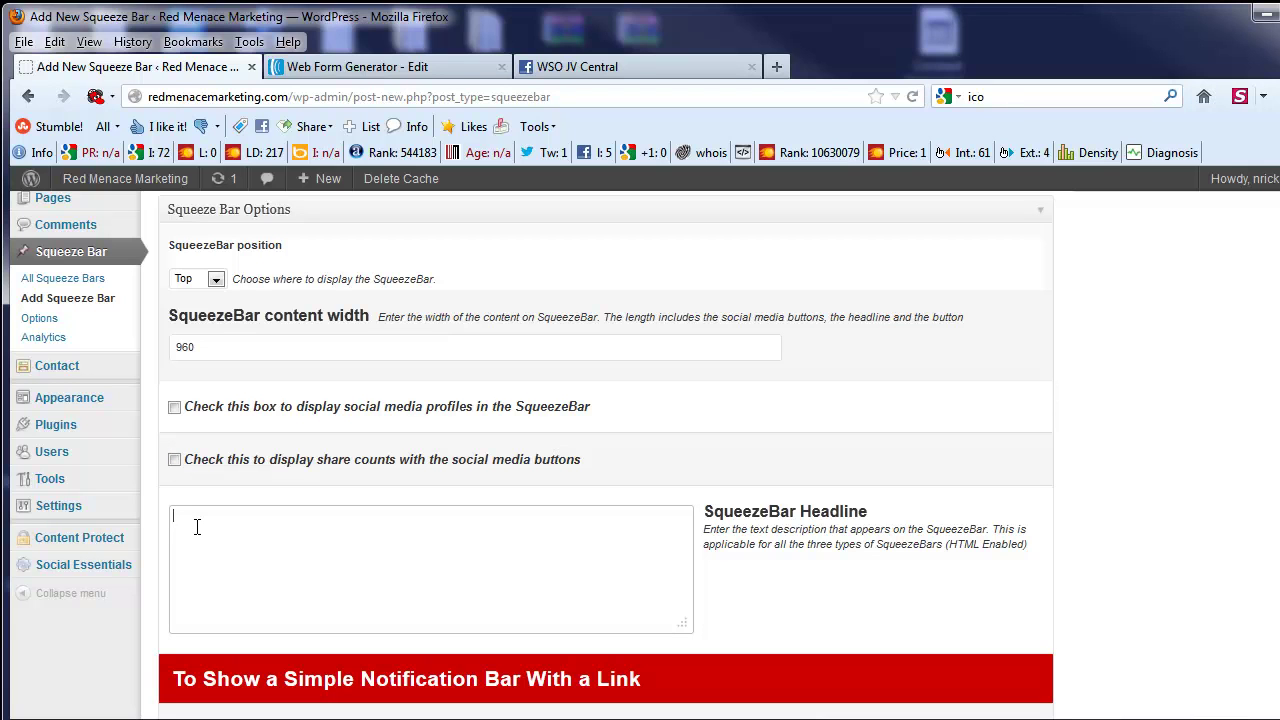
type("This")
type(" is Mervi")
type("k';s")
key("BackSpace")
key("BackSpace")
key("BackSpace")
type("s Hot N")
type("ew Plulg")
key("BackSpace")
key("BackSpace")
type("gin")
scroll(275, 542, "down", 4)
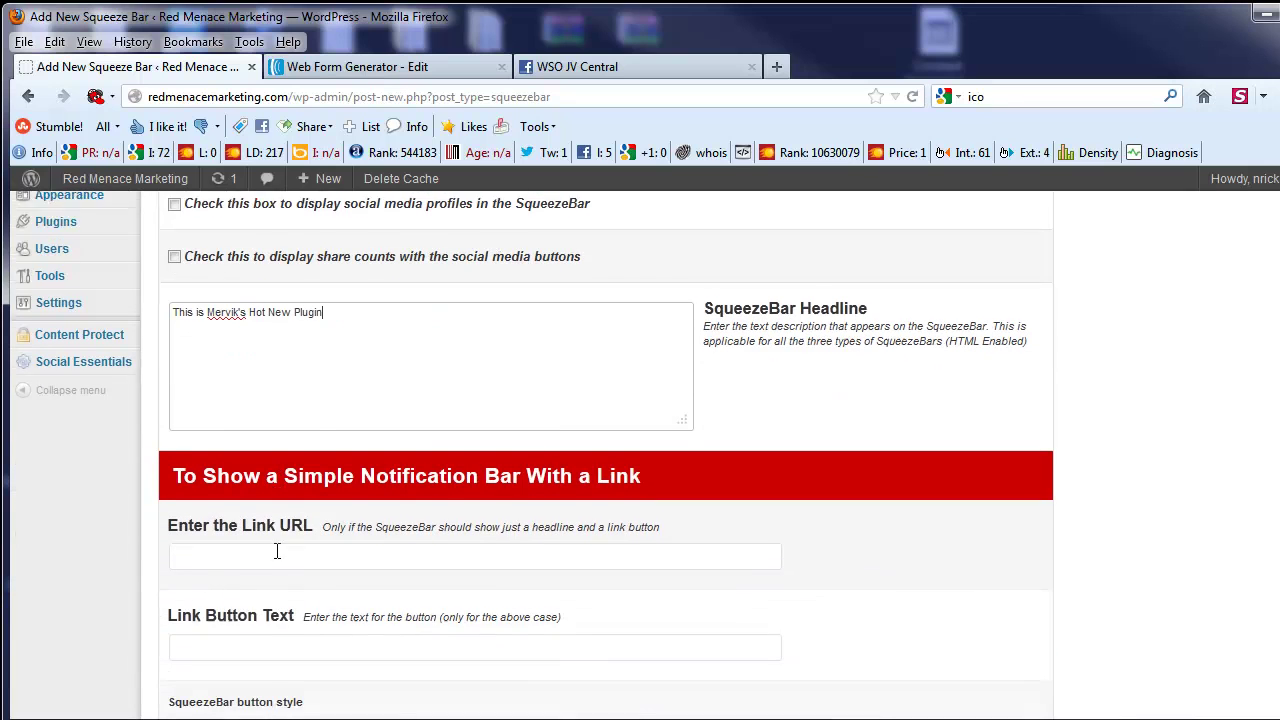
left_click(258, 519)
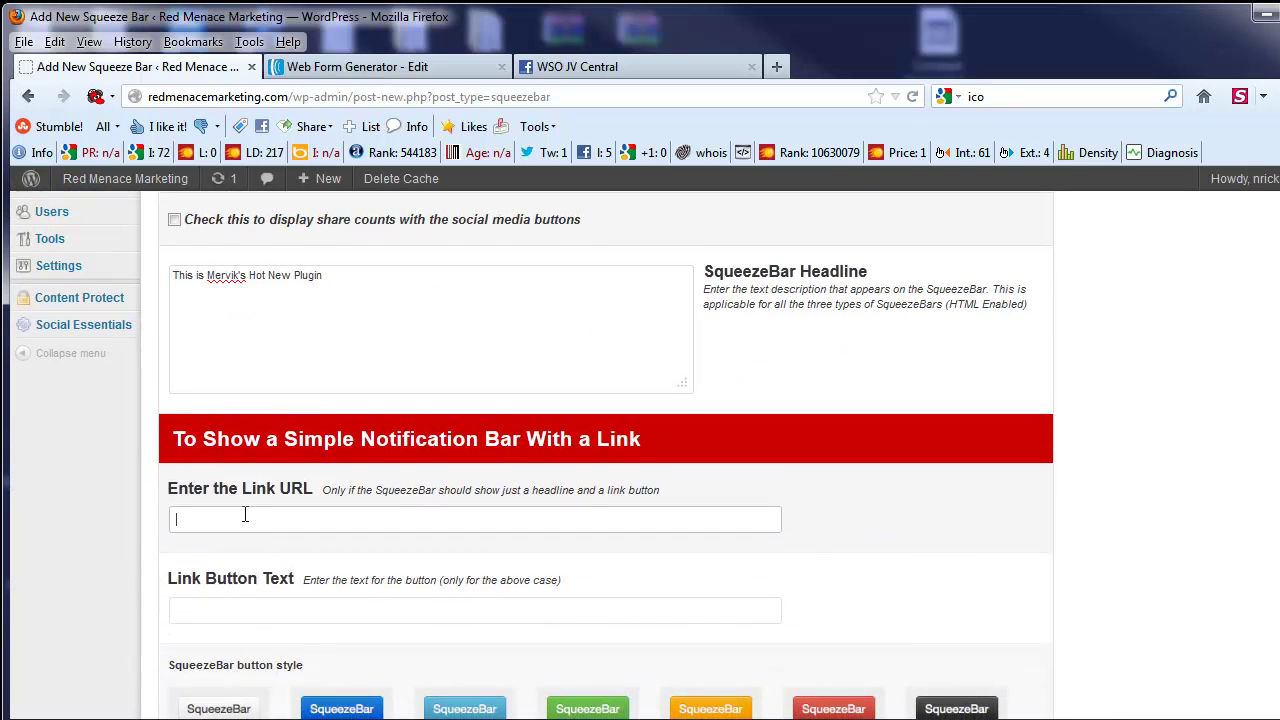
type("http:")
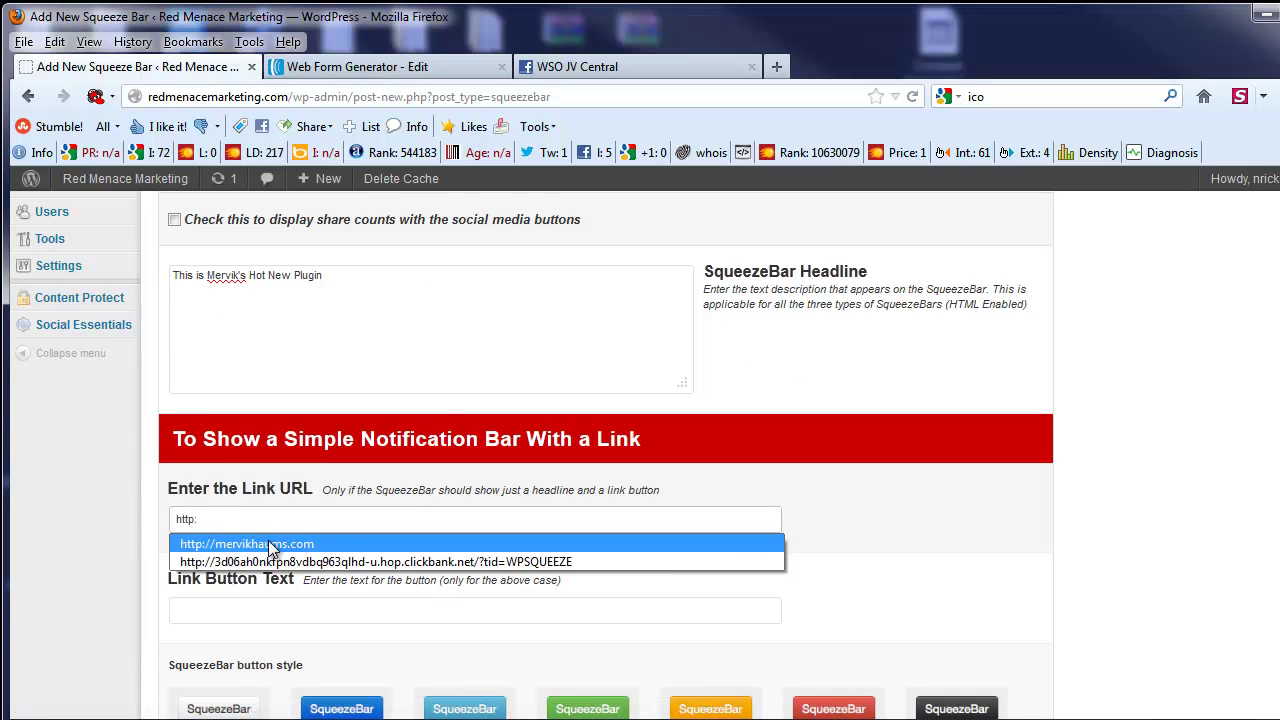
left_click(270, 544)
left_click(287, 607)
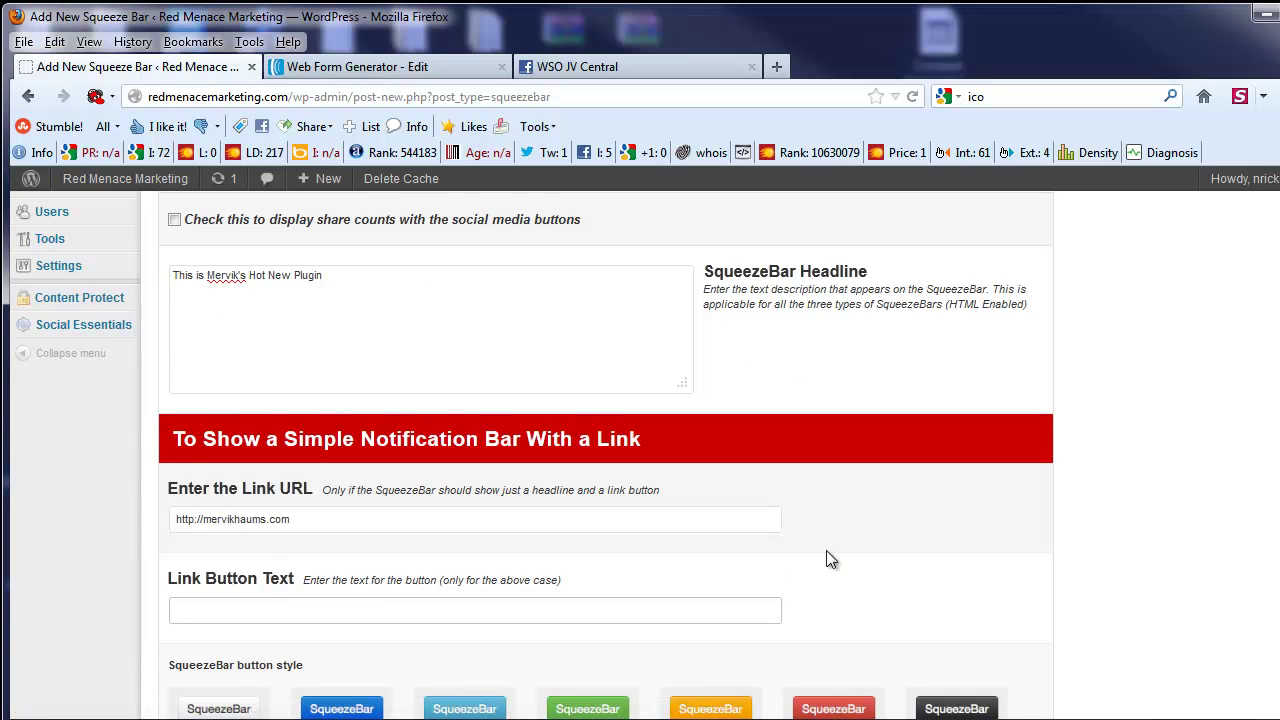
scroll(908, 574, "down", 2)
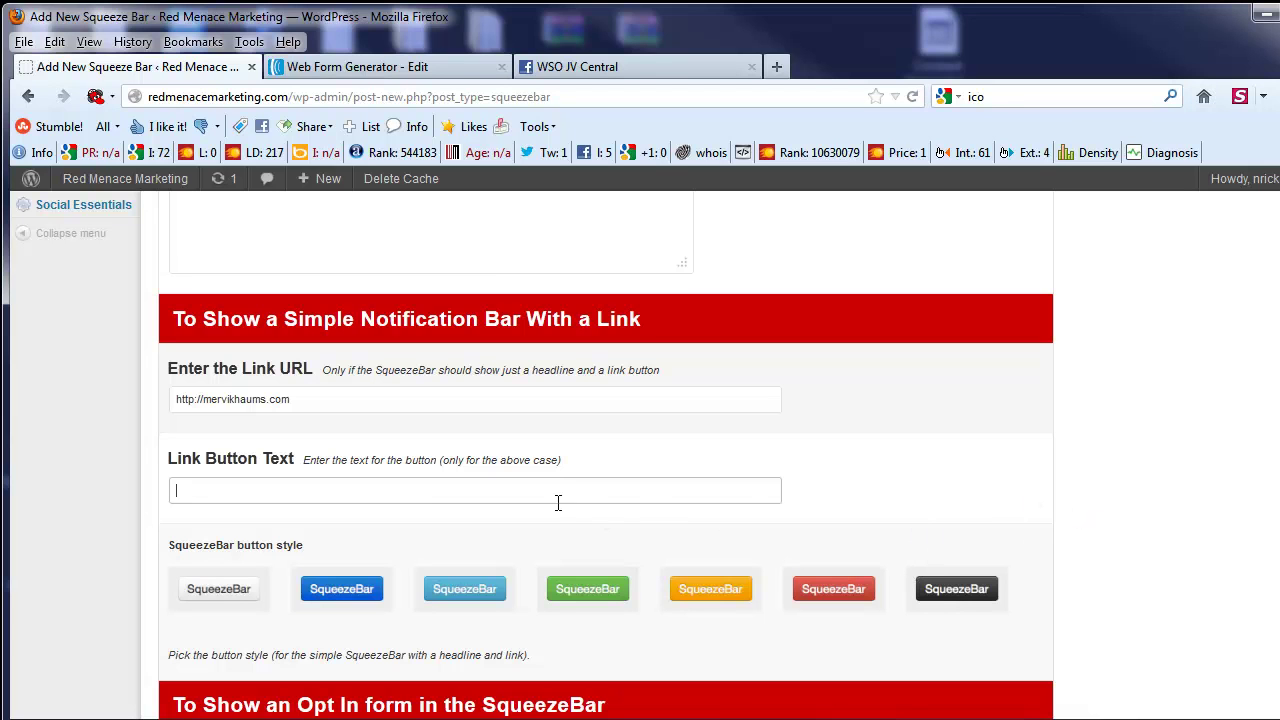
type("C")
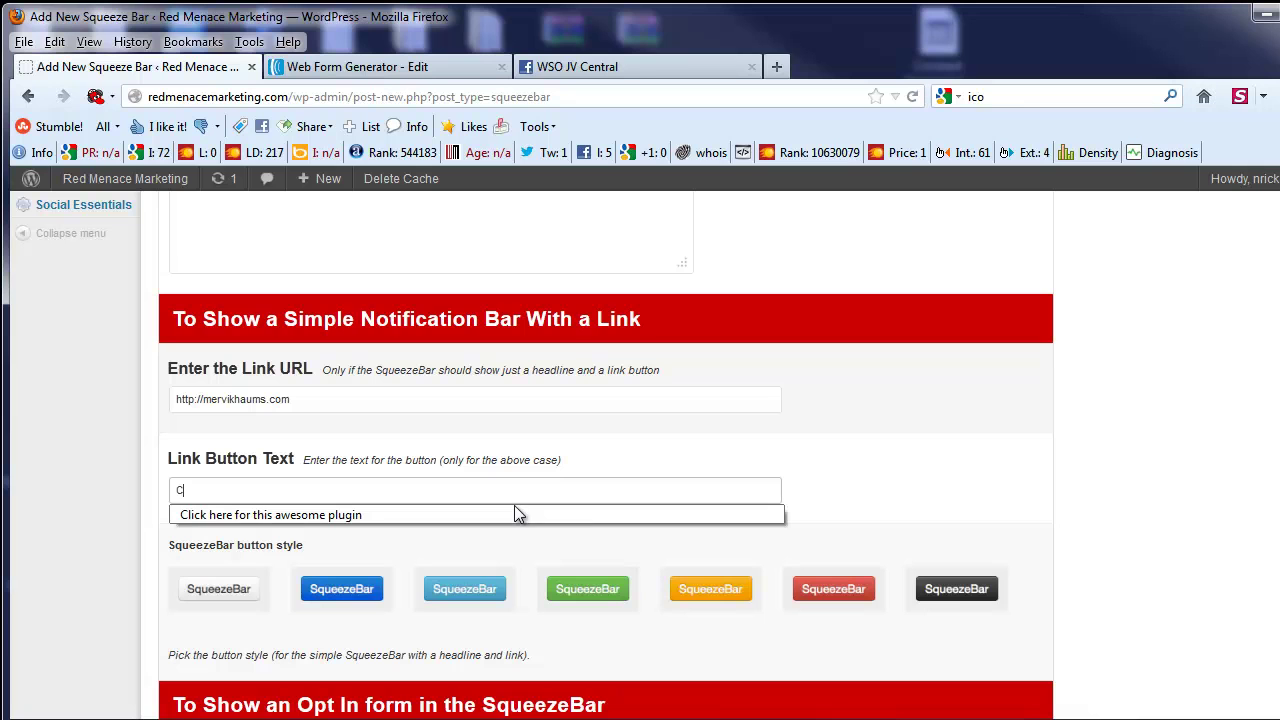
type("lick")
left_click(515, 507)
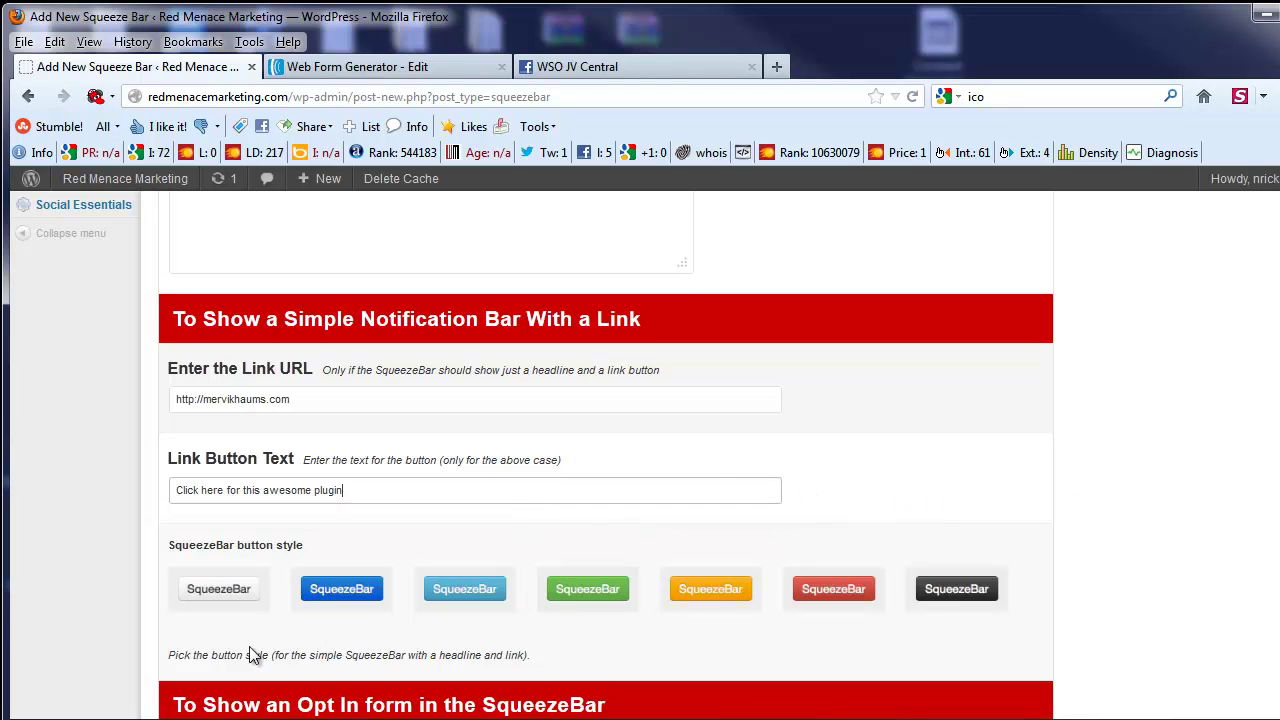
left_click(833, 589)
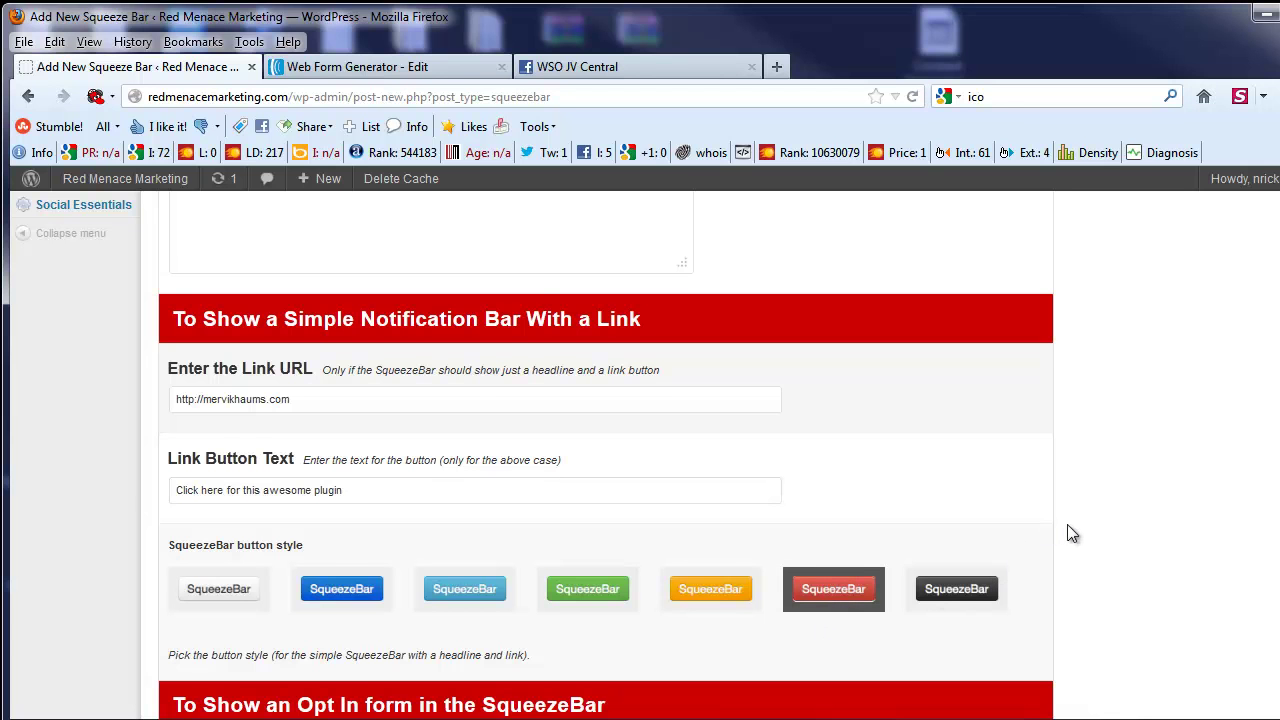
Tick Home so the squeeze bar shows on the home page
scroll(1072, 534, "down", 2)
scroll(1078, 535, "down", 1)
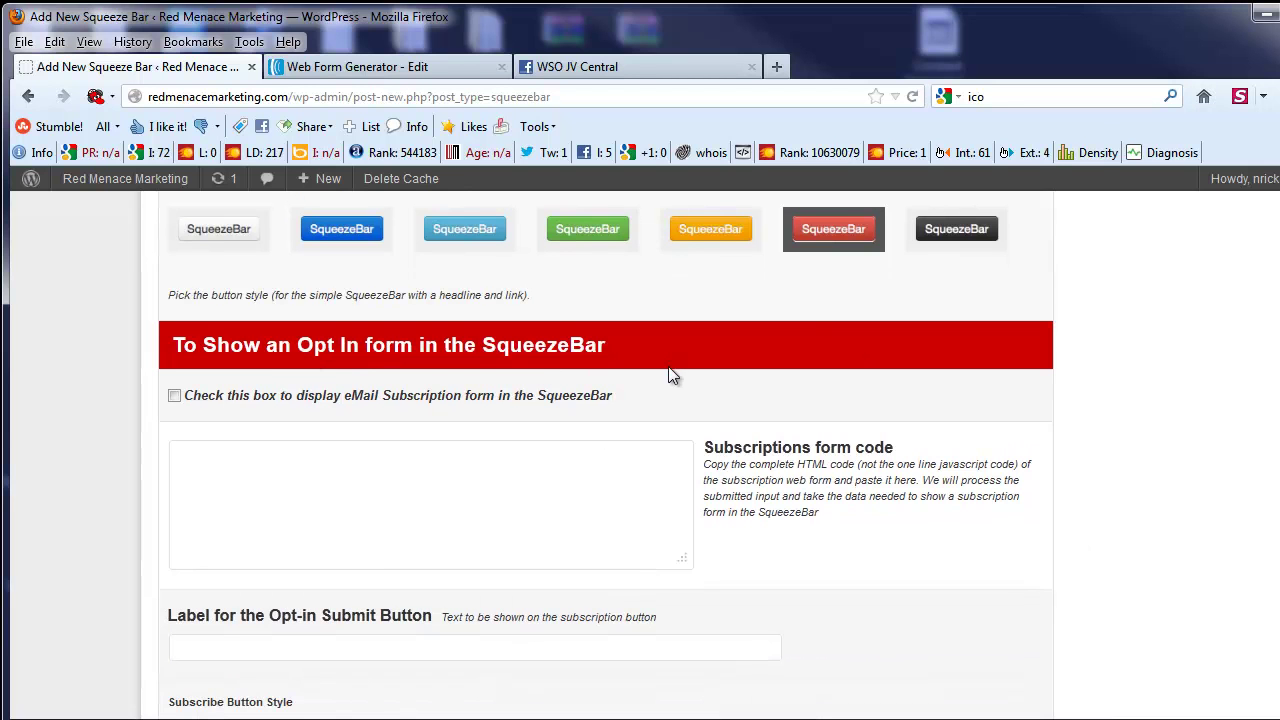
scroll(672, 376, "down", 1)
scroll(672, 376, "down", 2)
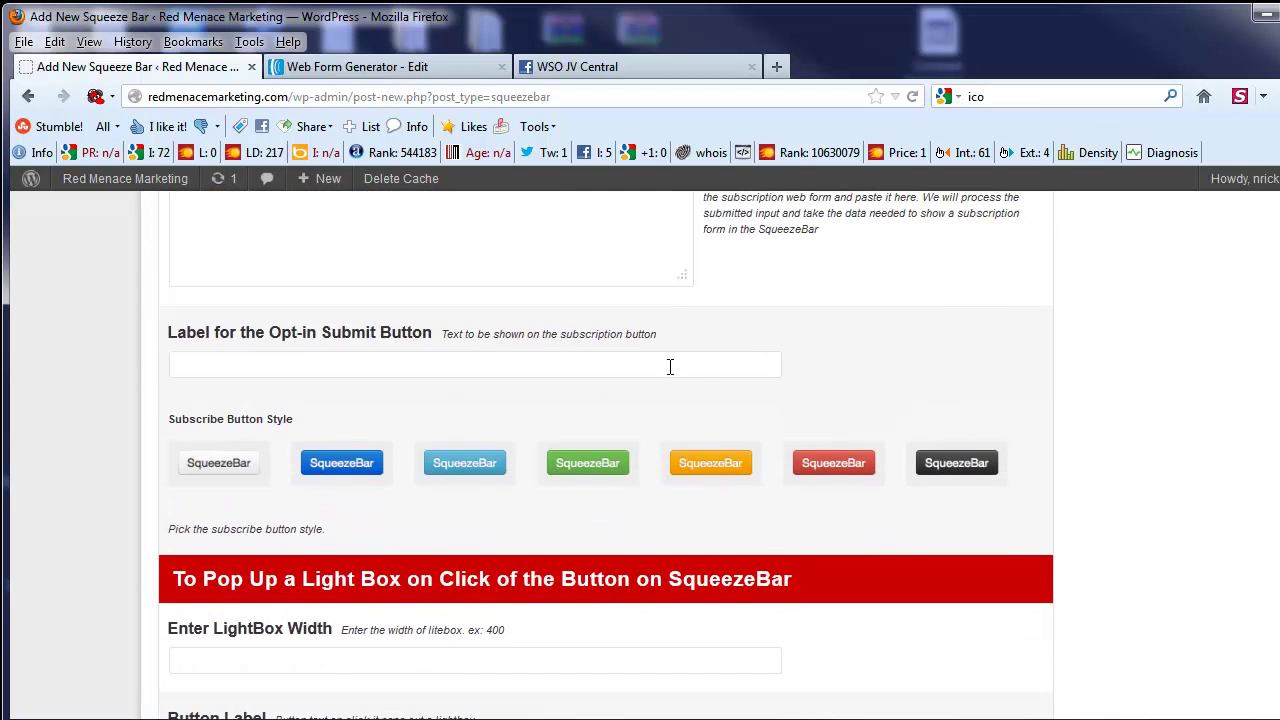
scroll(672, 376, "down", 1)
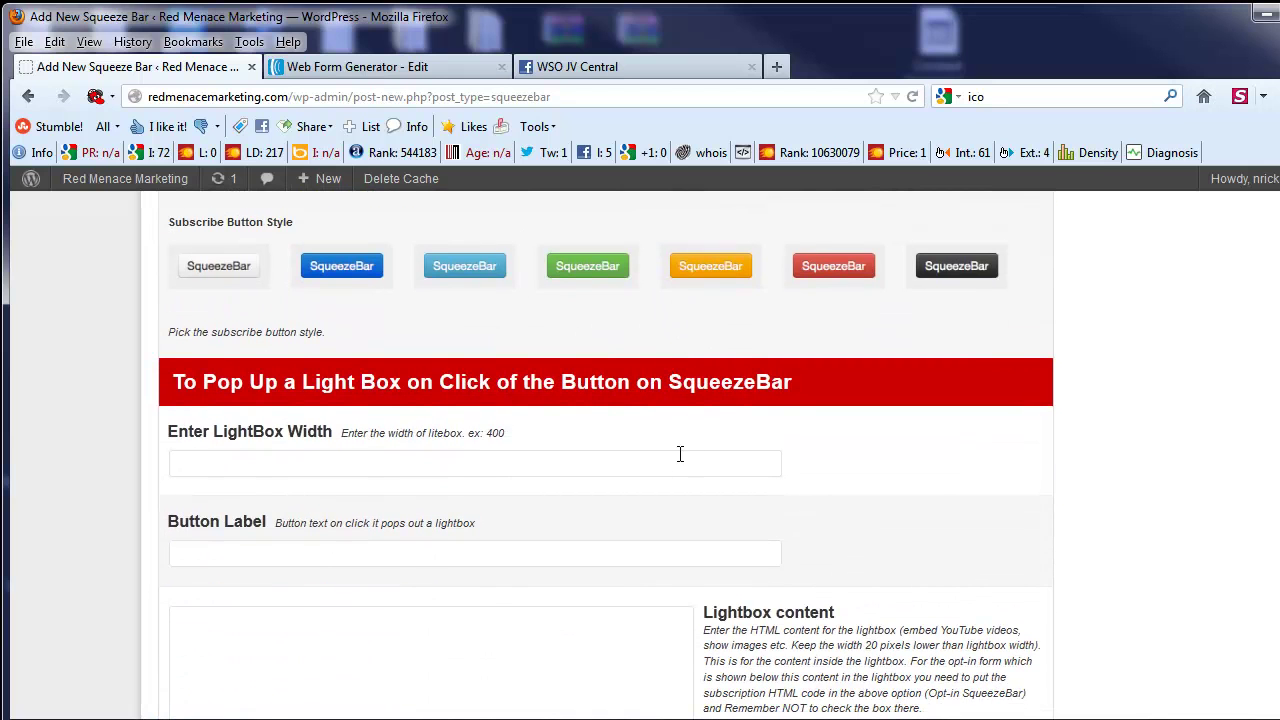
scroll(664, 445, "down", 1)
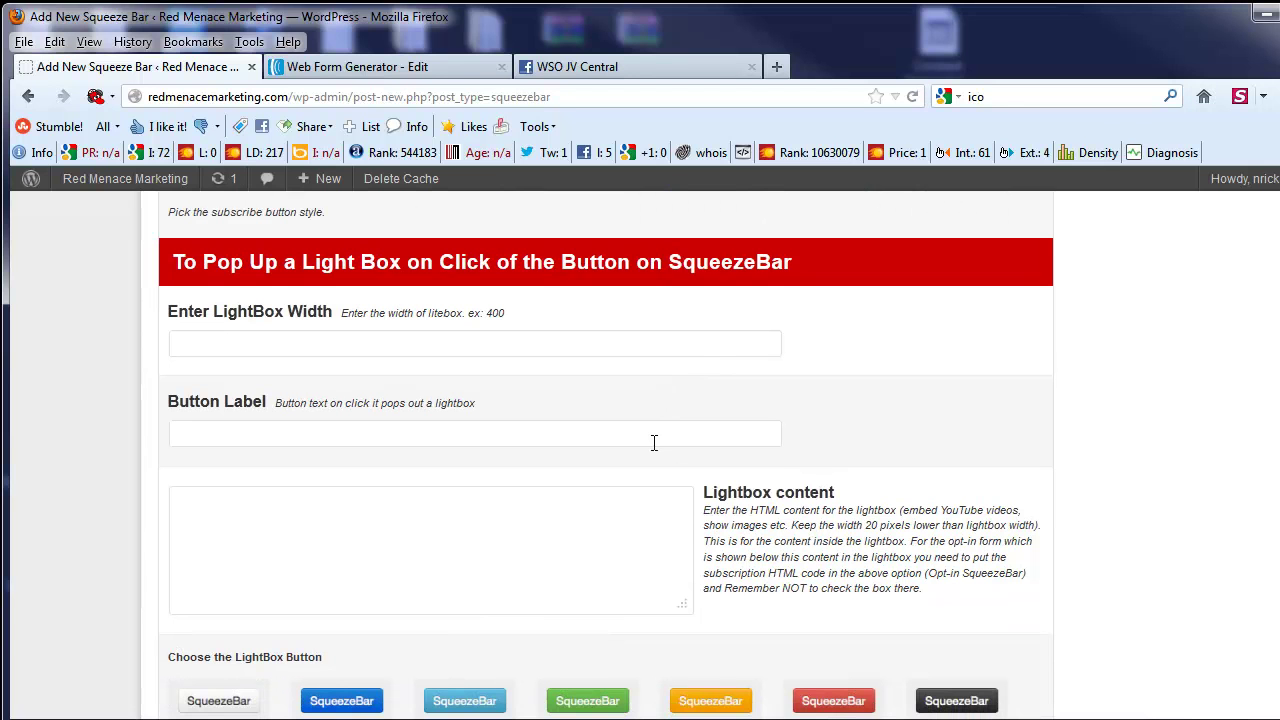
scroll(654, 443, "down", 1)
scroll(655, 450, "down", 1)
scroll(652, 444, "down", 1)
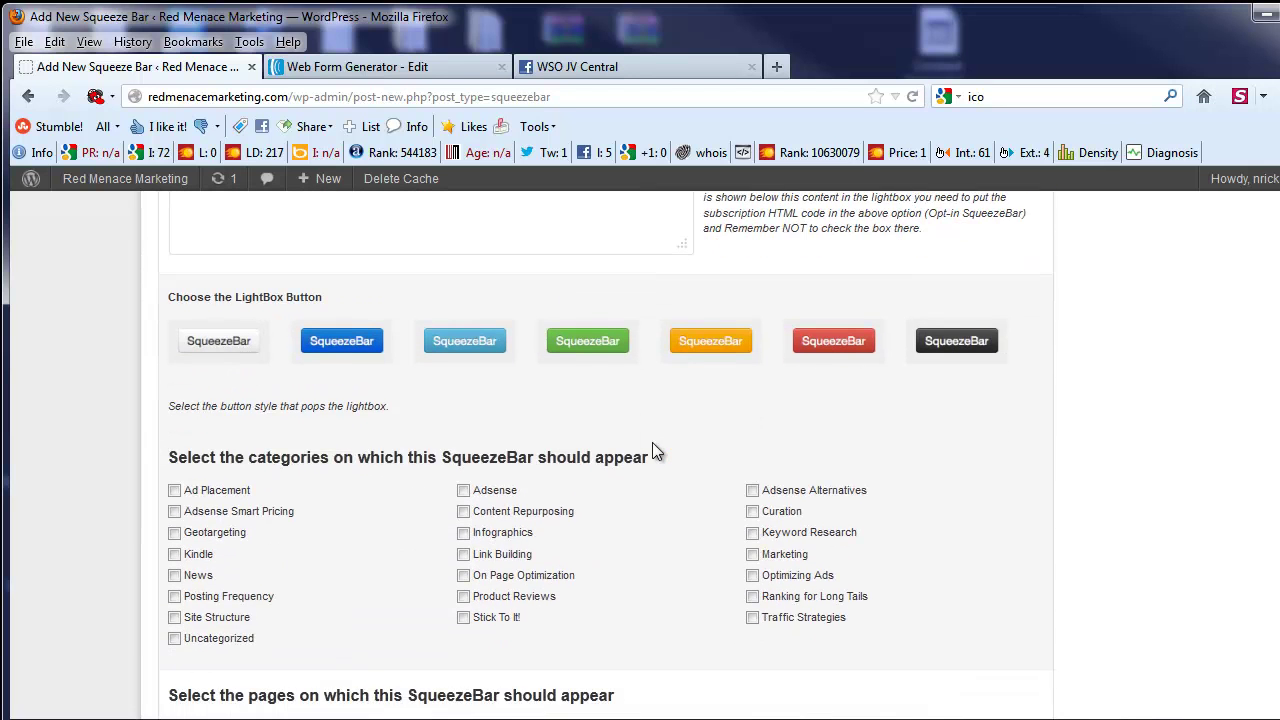
scroll(652, 444, "down", 1)
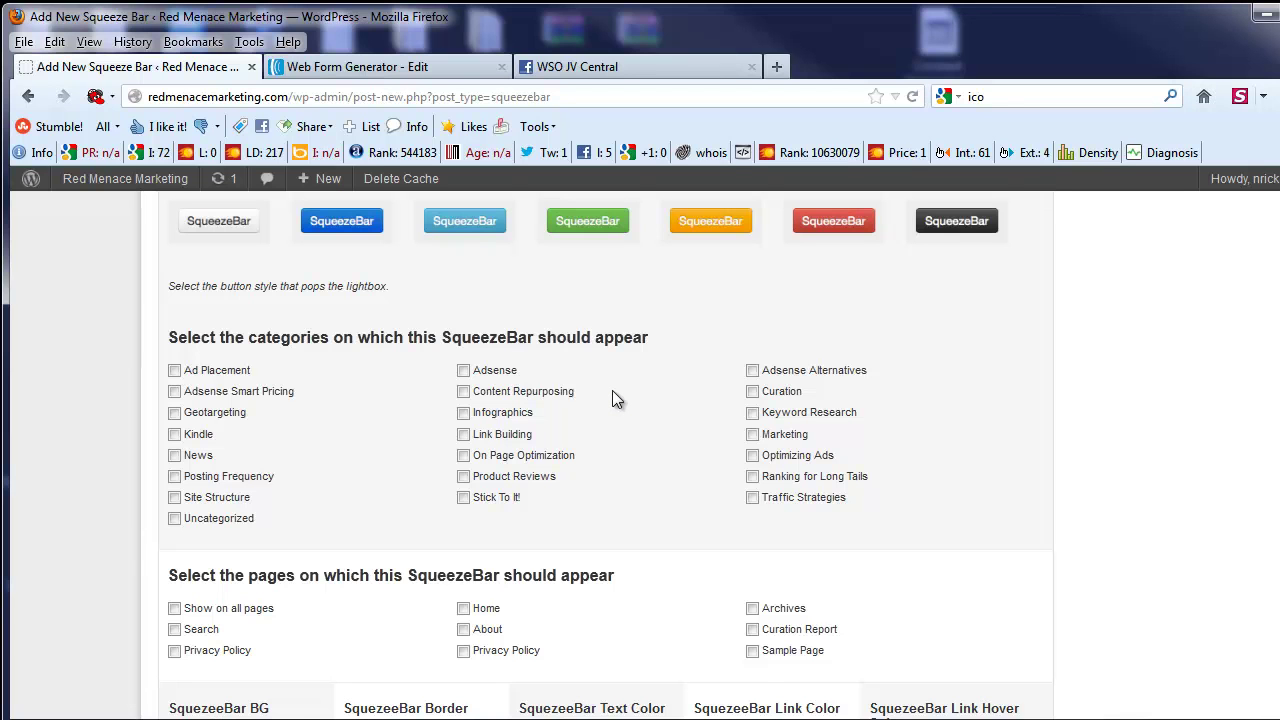
scroll(612, 390, "down", 2)
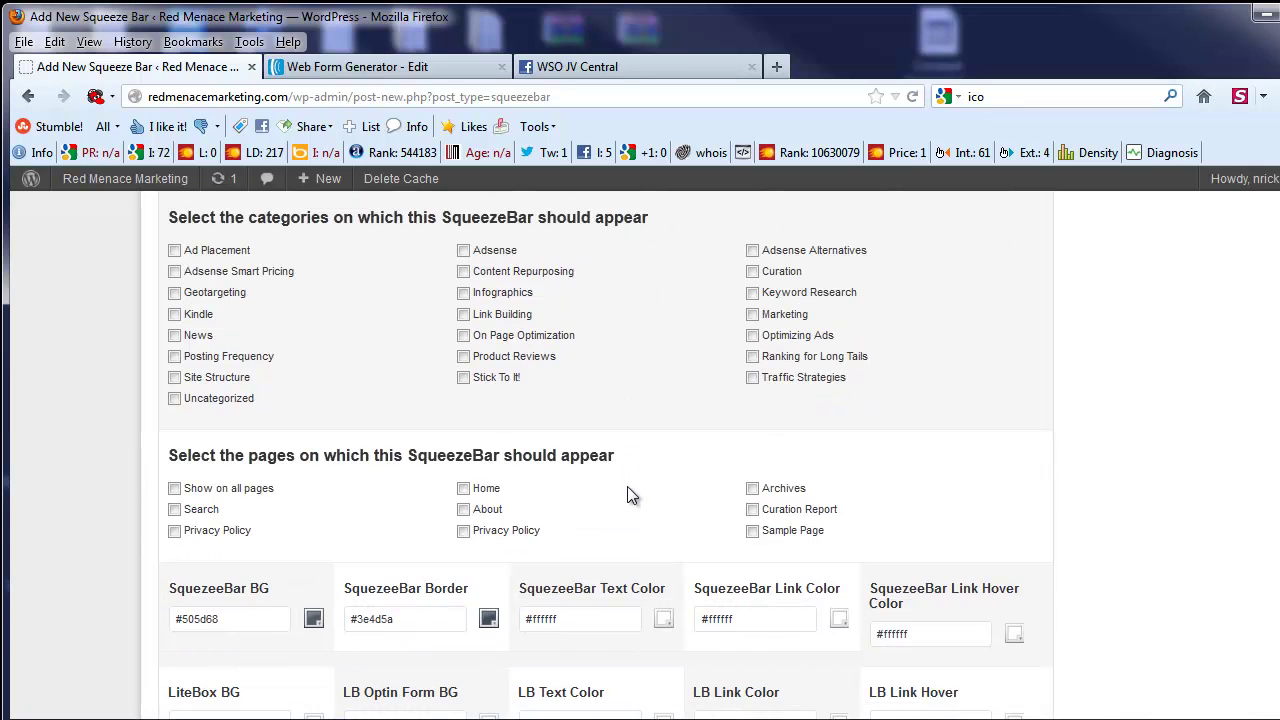
left_click(464, 490)
left_click(464, 490)
Set the bar background to bright blue and the border to red
scroll(566, 477, "down", 2)
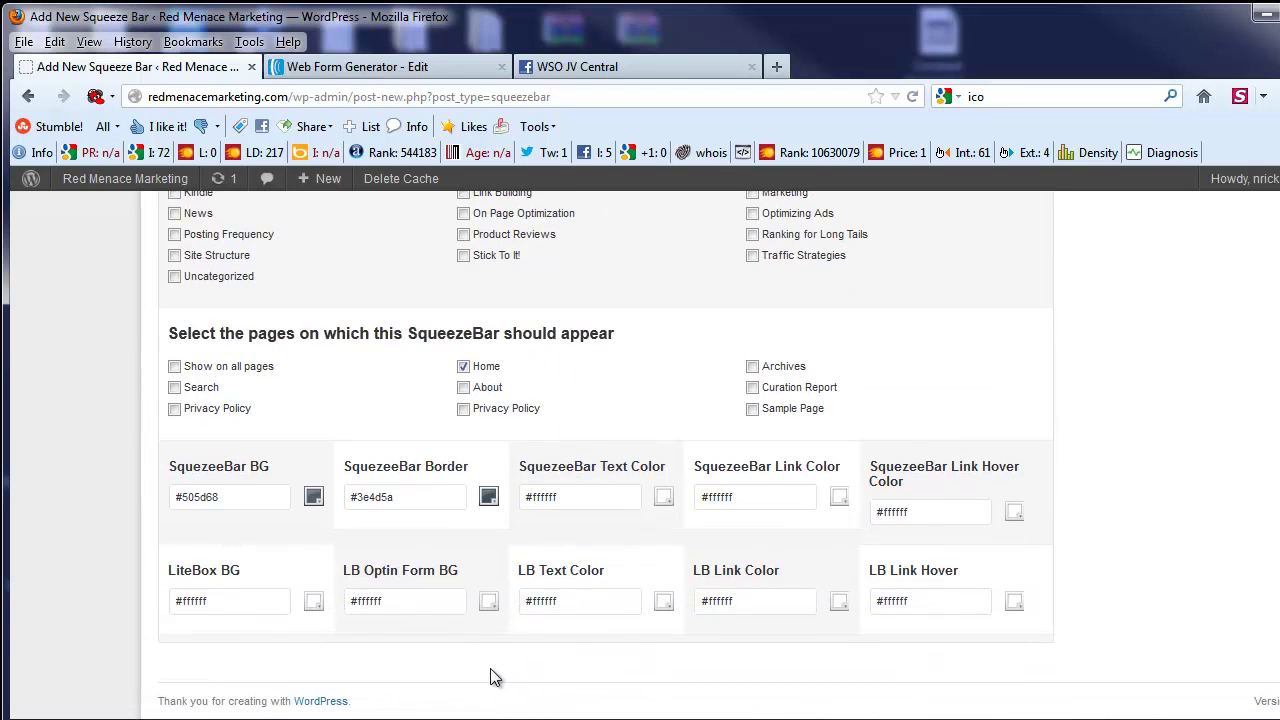
left_click(314, 497)
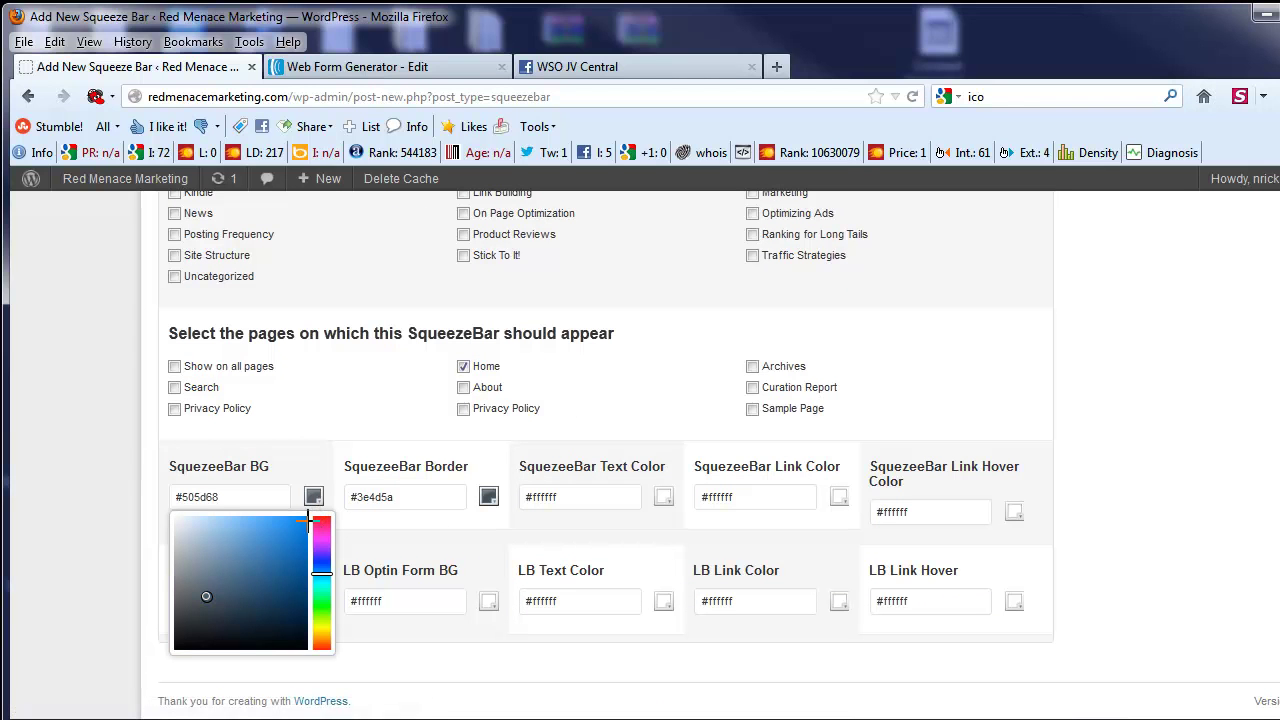
left_click(302, 521)
left_click(490, 531)
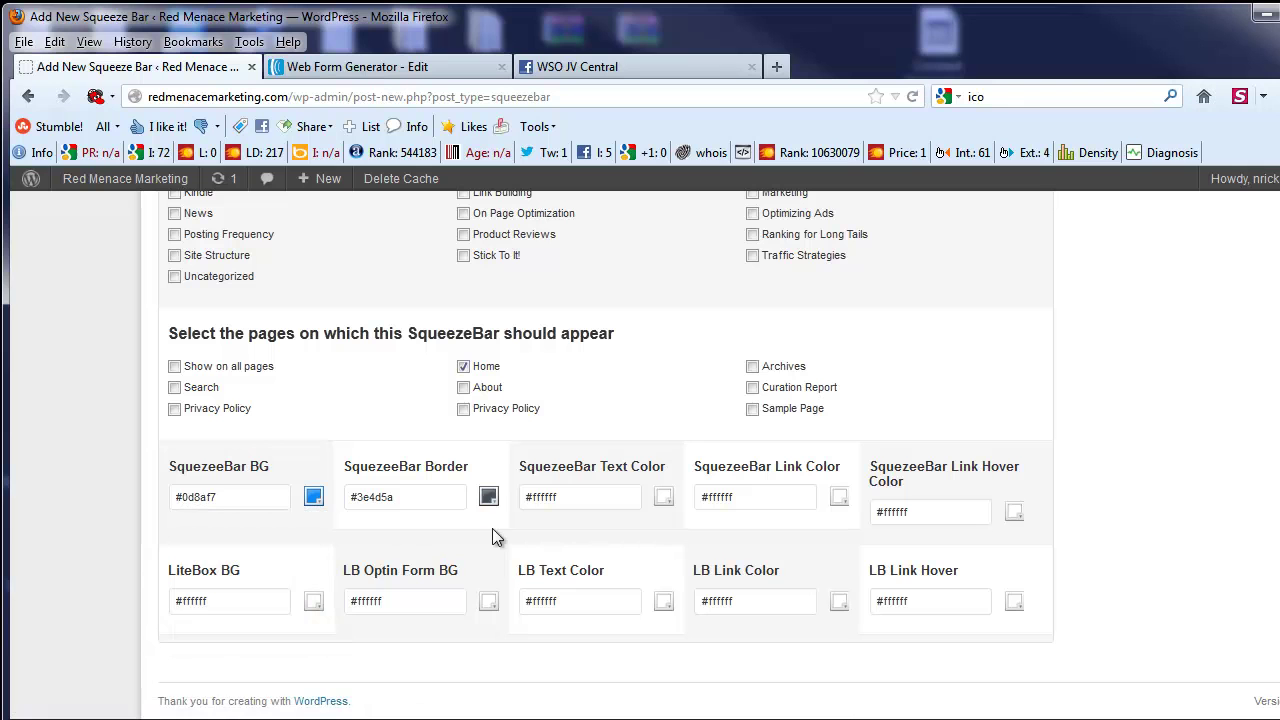
left_click(488, 497)
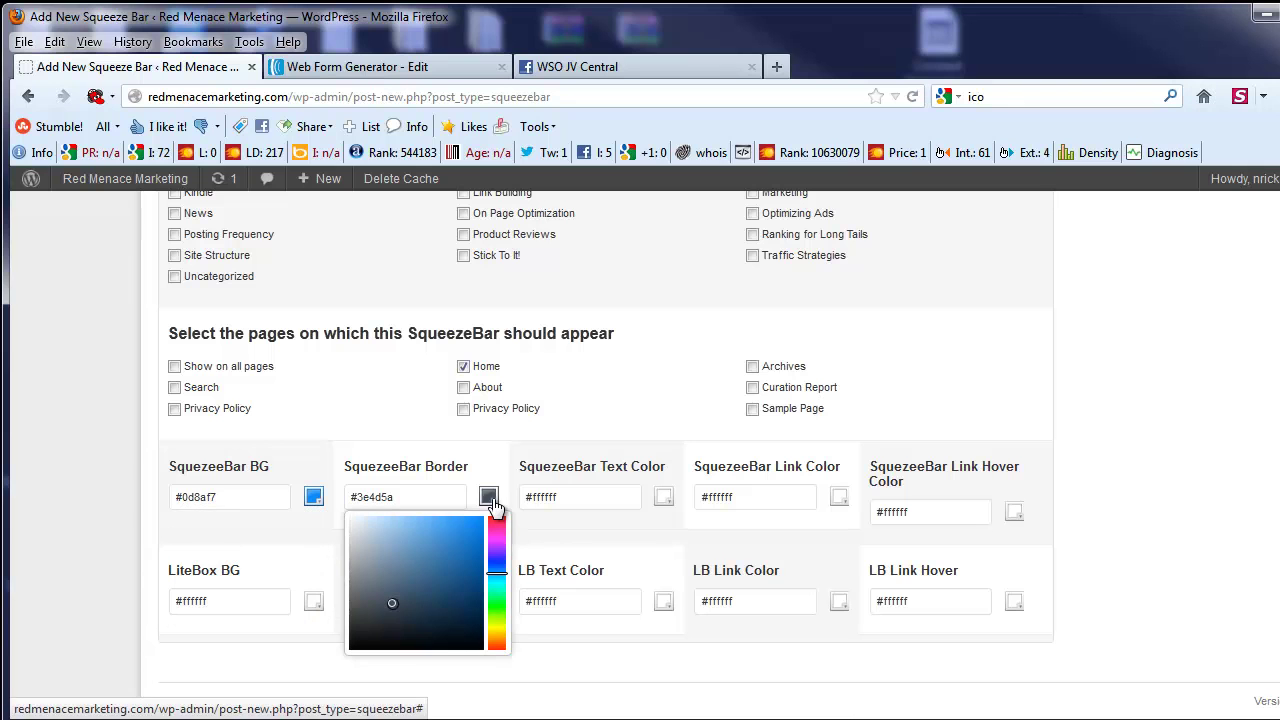
left_click(500, 648)
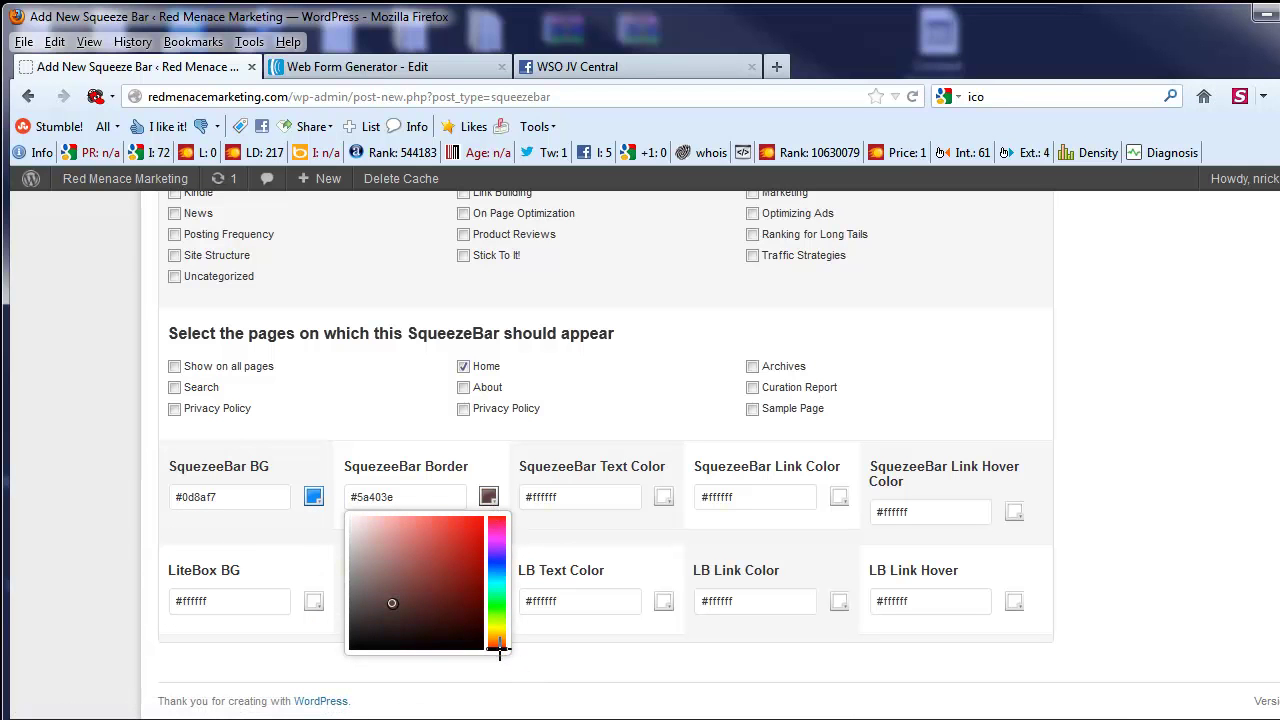
left_click(482, 524)
left_click(605, 519)
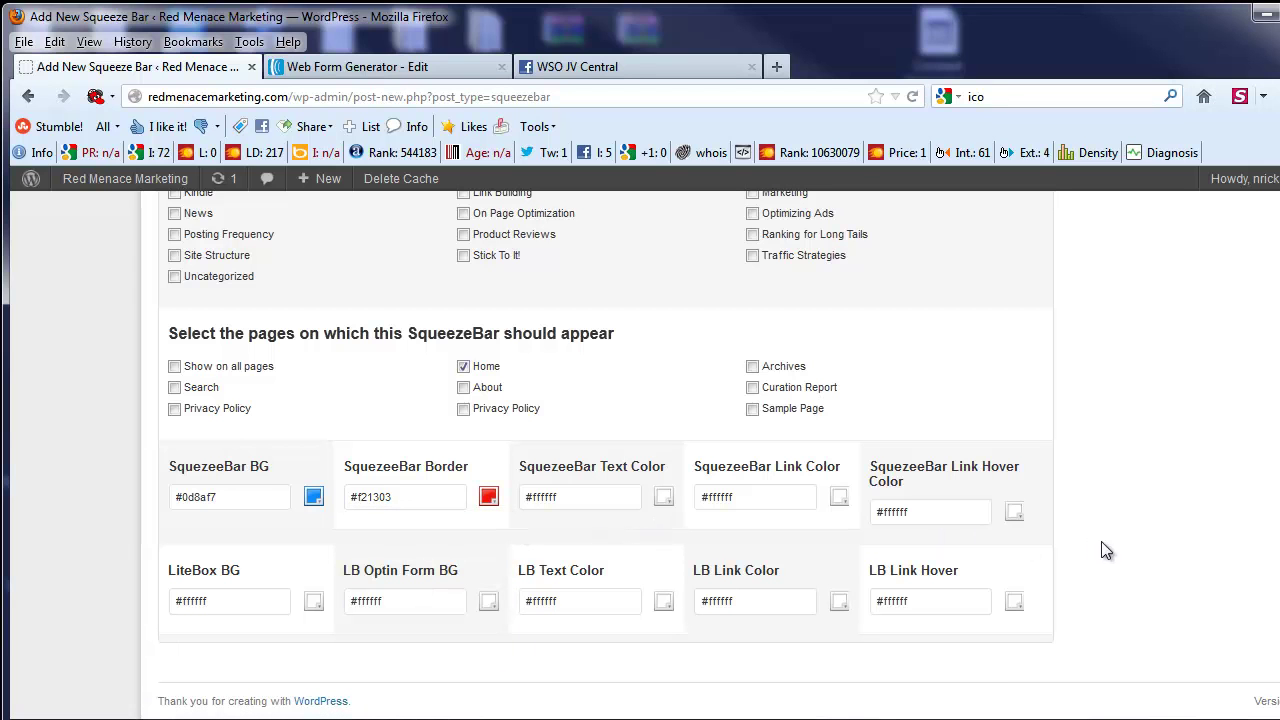
scroll(1141, 548, "up", 1)
scroll(1186, 550, "up", 8)
scroll(1188, 552, "up", 6)
scroll(1186, 546, "up", 5)
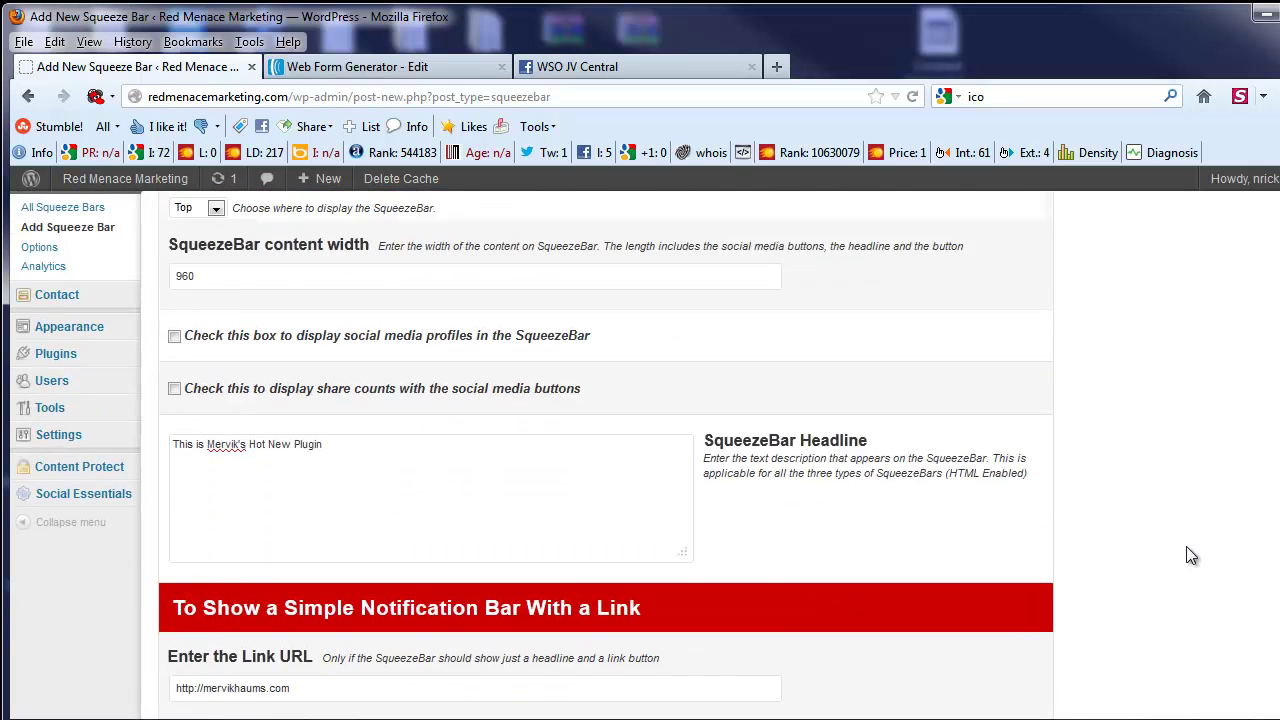
scroll(1186, 546, "up", 3)
Save 'Big Test', view it on the homepage, and follow its red button to mervikhaums.com
left_click(1266, 293)
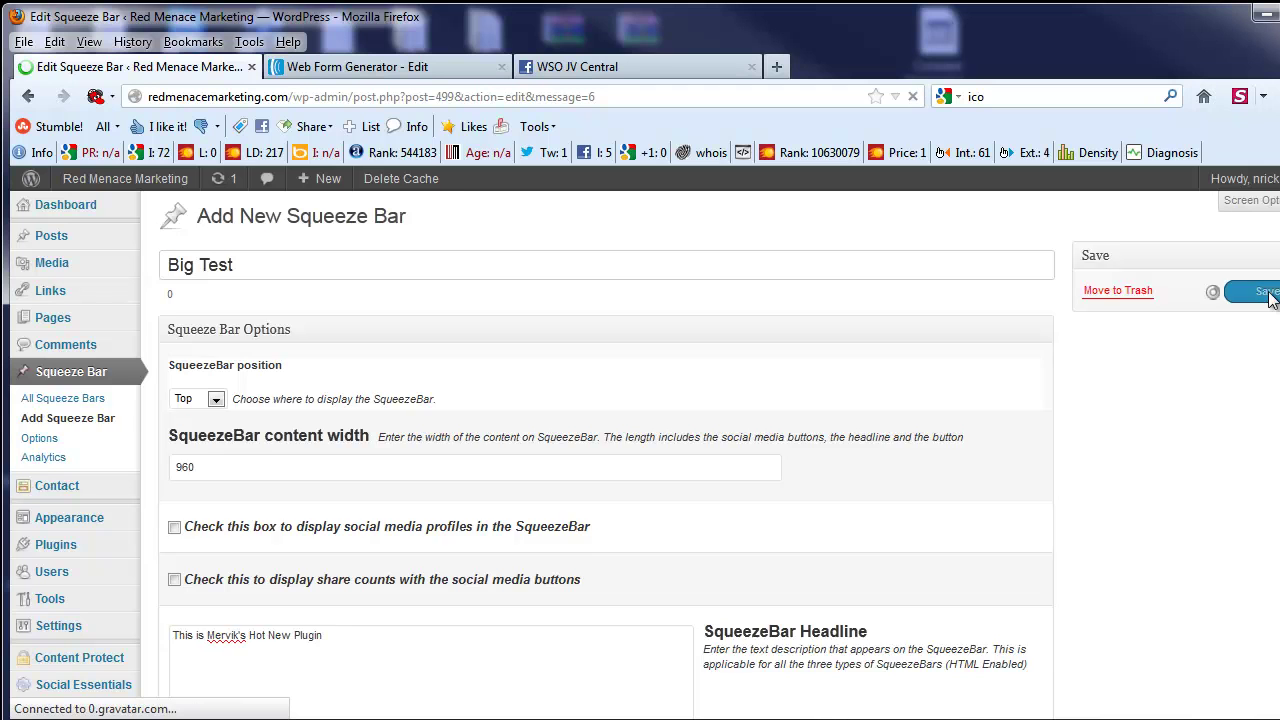
left_click(117, 180)
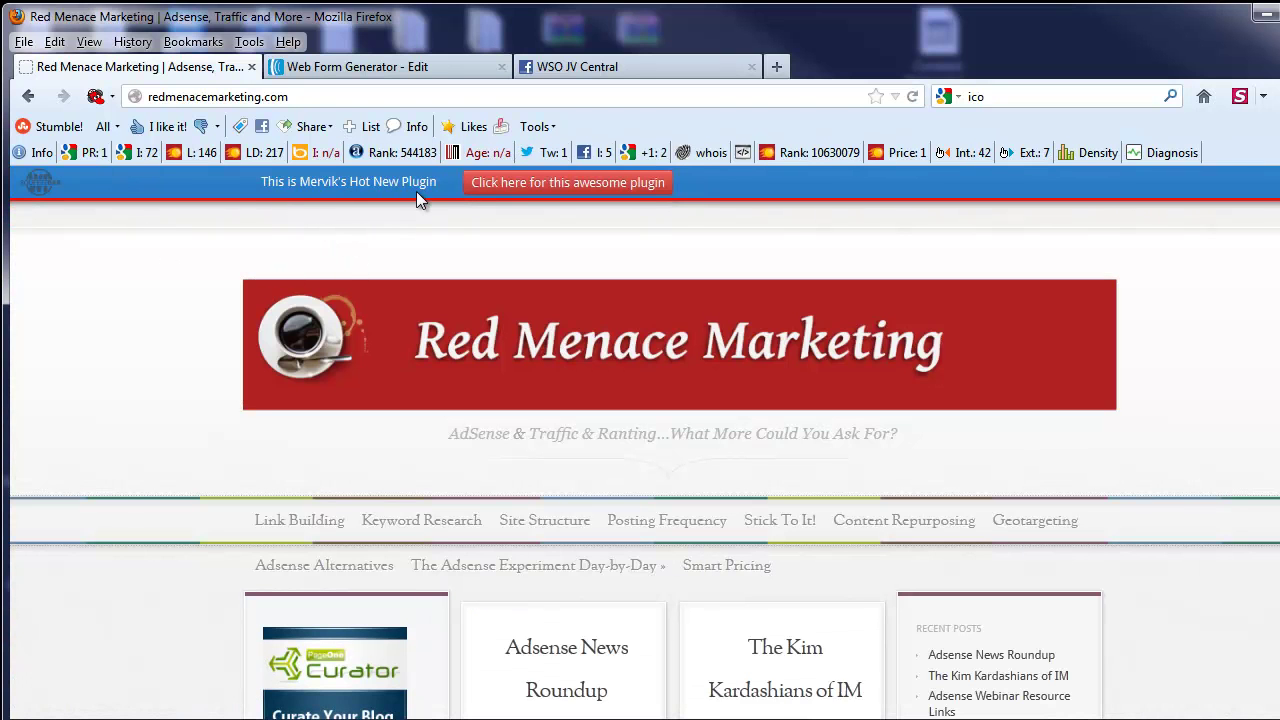
left_click(530, 195)
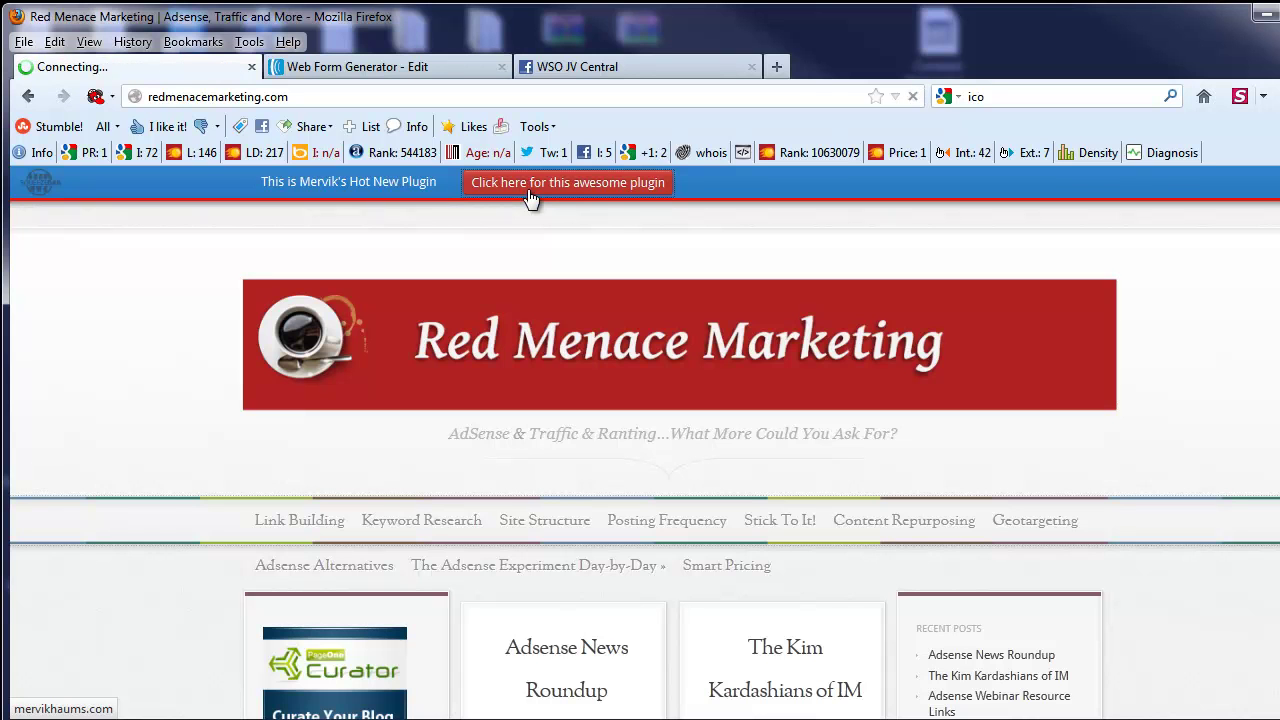